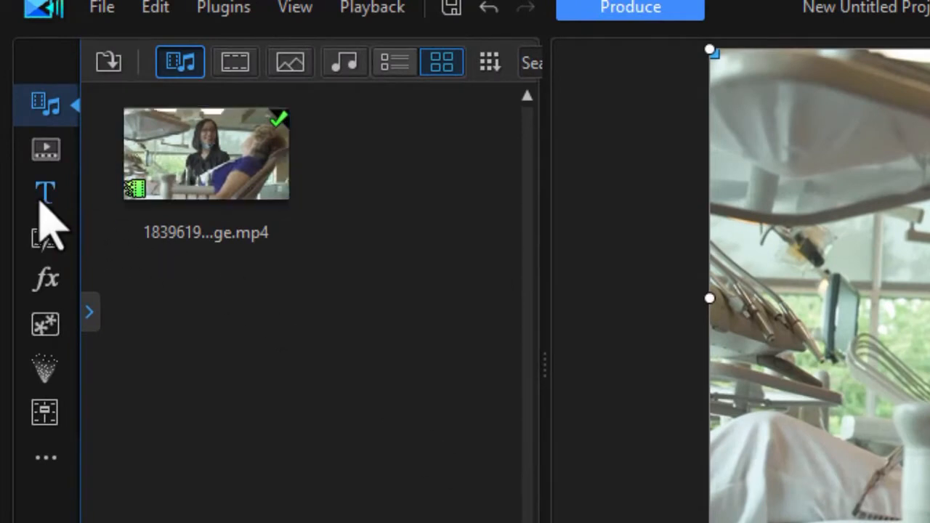
Step: Show the General title templates in a widened library and search for 'lower'
{"action": "left_click", "coordinate": [40, 205]}
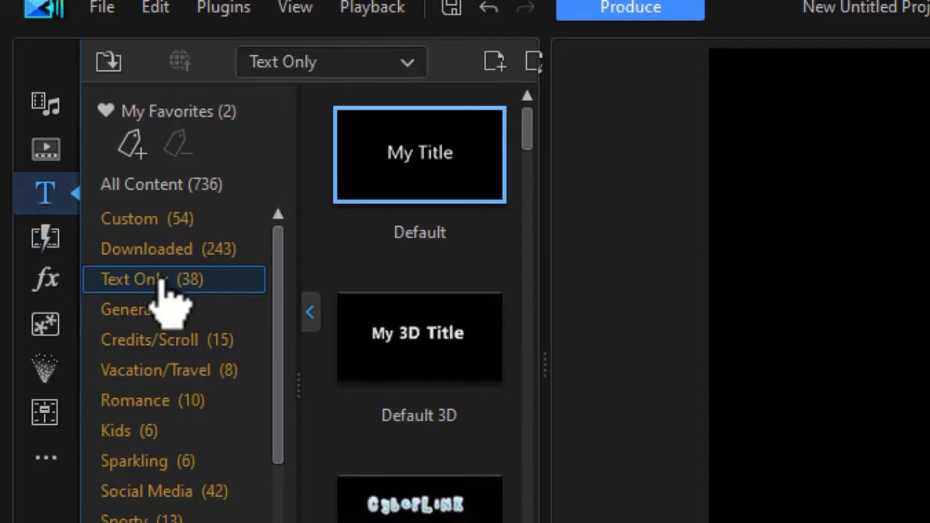
{"action": "left_click", "coordinate": [166, 311]}
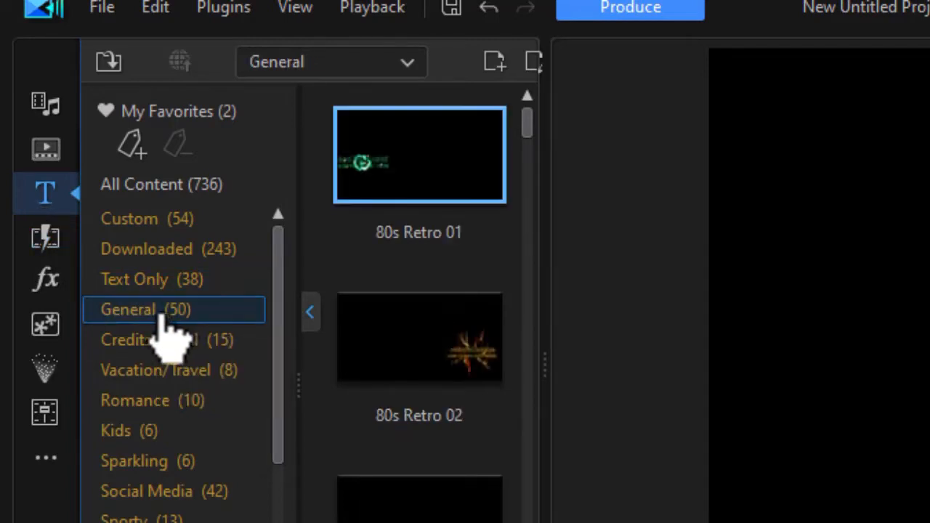
{"action": "left_click", "coordinate": [310, 314]}
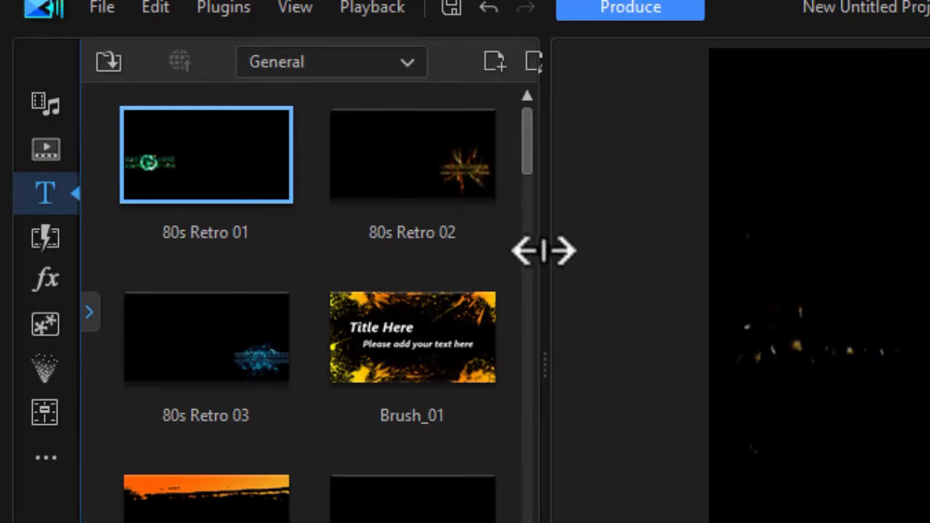
{"action": "left_click_drag", "start_coordinate": [543, 369], "coordinate": [839, 410]}
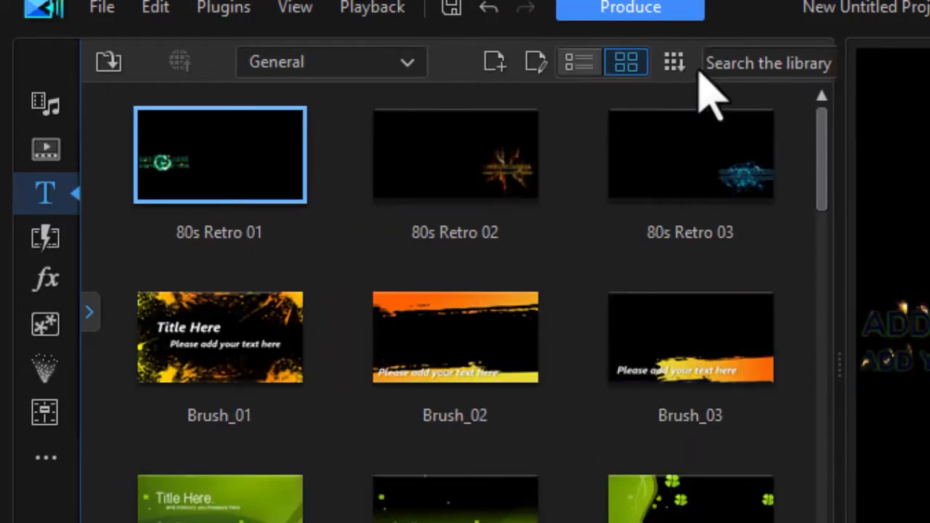
{"action": "left_click", "coordinate": [739, 64]}
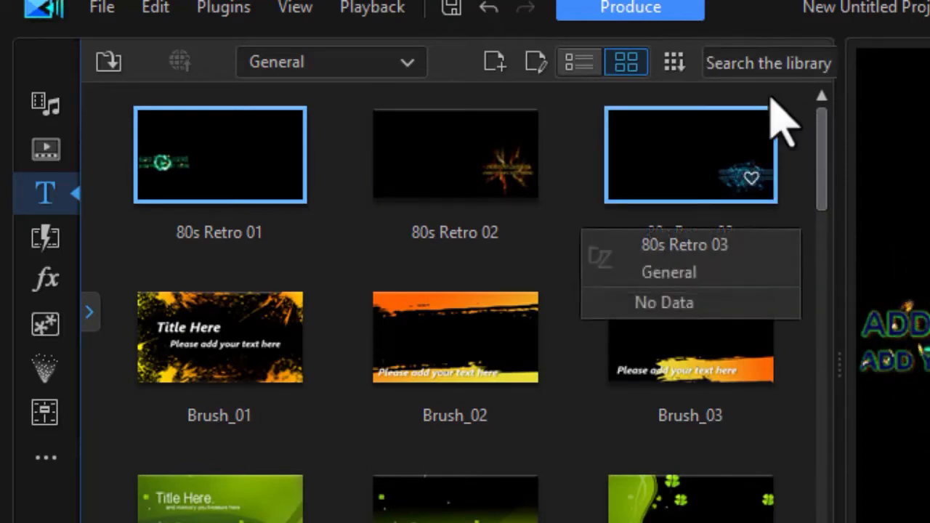
{"action": "type", "text": "lower"}
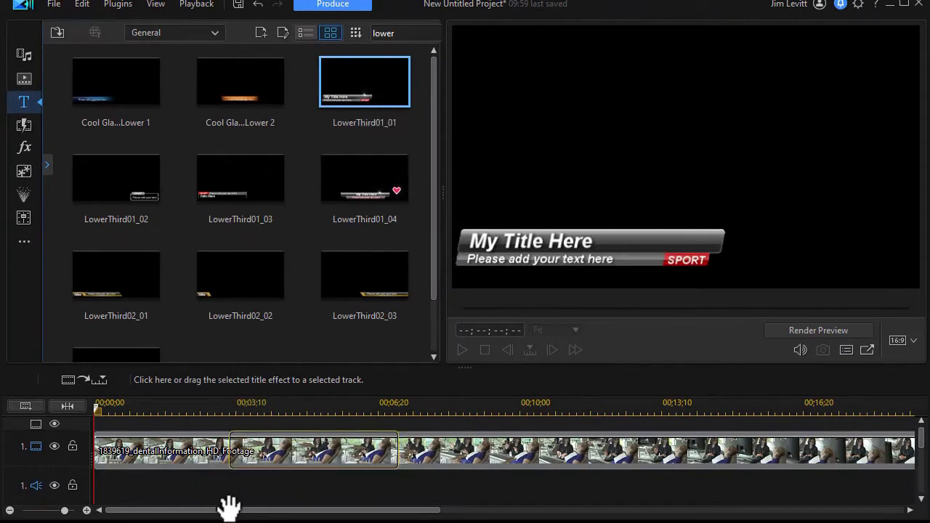
Step: Place the LowerThird01_01 template on track 2 at the start of the timeline
{"action": "scroll", "coordinate": [218, 502], "scroll_direction": "down", "scroll_amount": 1}
{"action": "left_click_drag", "start_coordinate": [77, 494], "coordinate": [80, 492]}
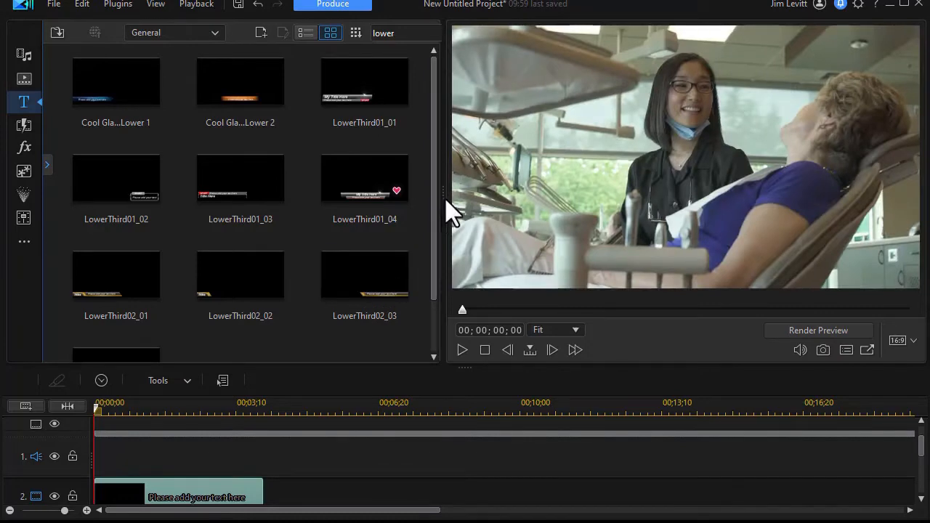
{"action": "left_click_drag", "start_coordinate": [443, 202], "coordinate": [409, 260]}
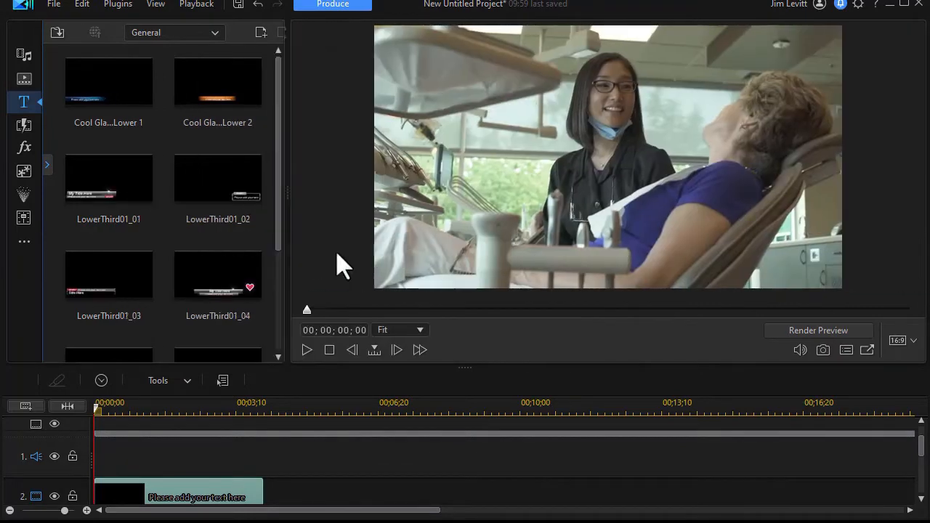
{"action": "scroll", "coordinate": [234, 495], "scroll_direction": "down", "scroll_amount": 1}
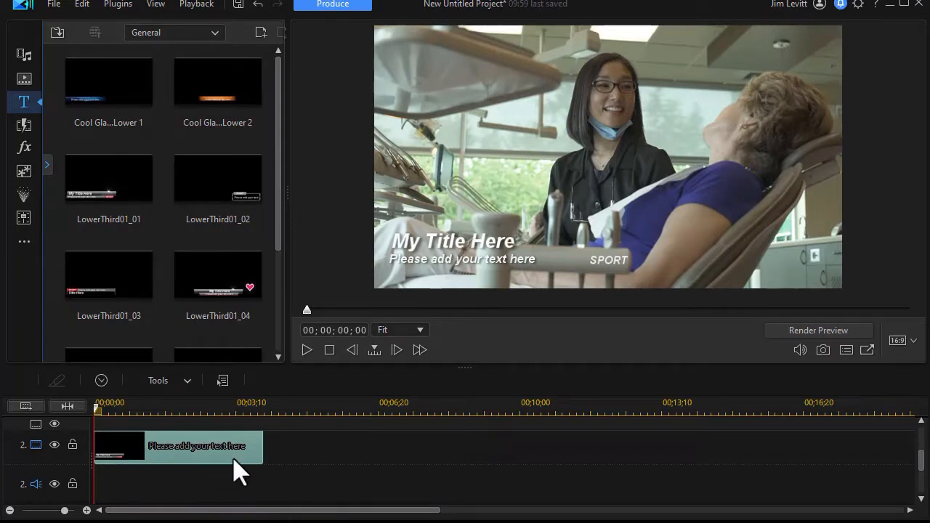
Step: In Express mode, replace the placeholder subtitle text with the doctor's name
{"action": "double_click", "coordinate": [212, 455]}
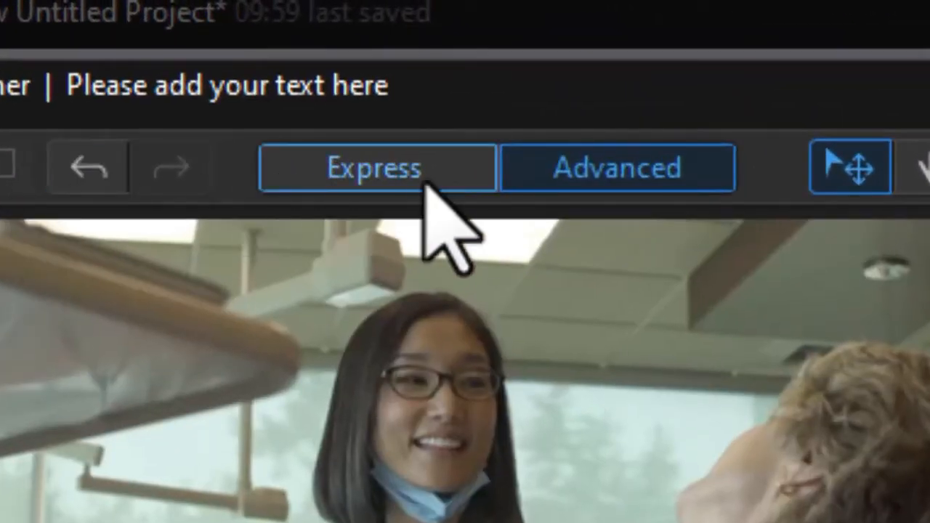
{"action": "left_click", "coordinate": [425, 182]}
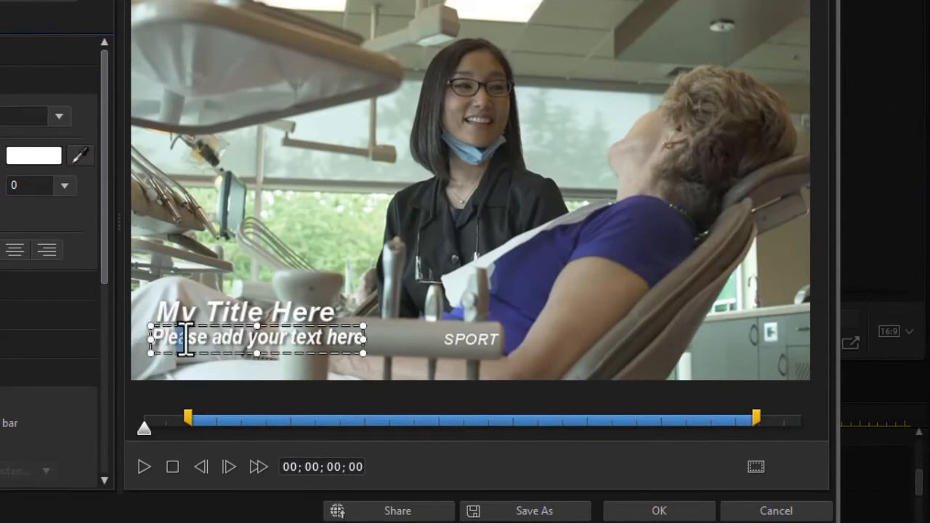
{"action": "left_click_drag", "start_coordinate": [174, 343], "coordinate": [342, 356]}
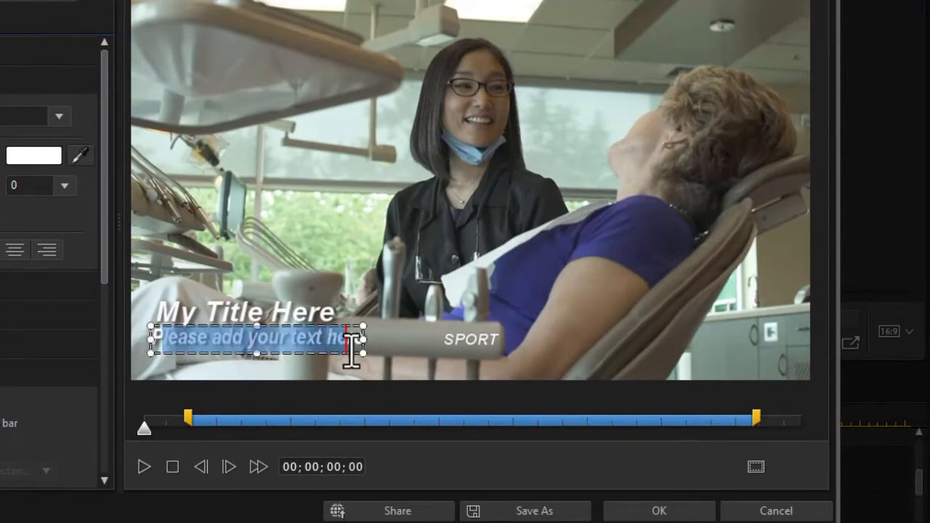
{"action": "key", "text": "BackSpace"}
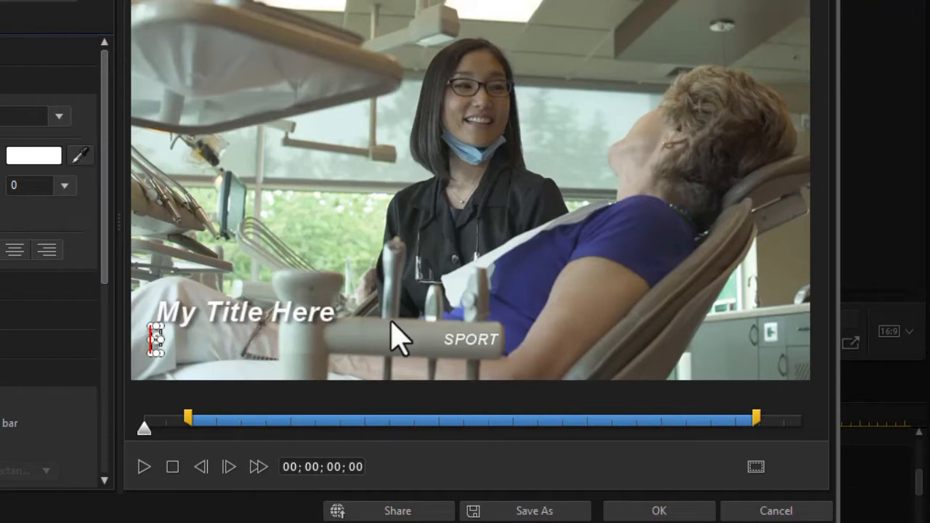
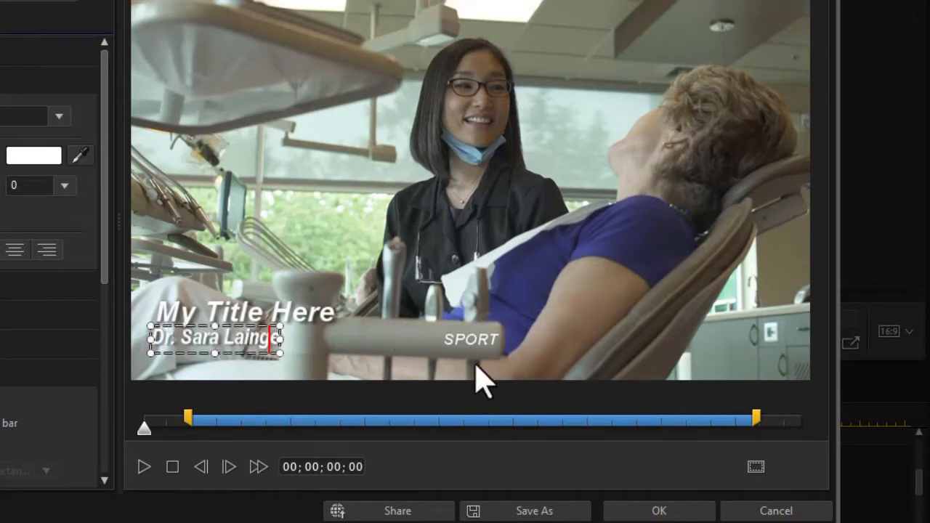
Step: Change the SPORT label to DDS and select all of the My Title Here heading
{"action": "left_click", "coordinate": [468, 338]}
{"action": "left_click", "coordinate": [479, 339]}
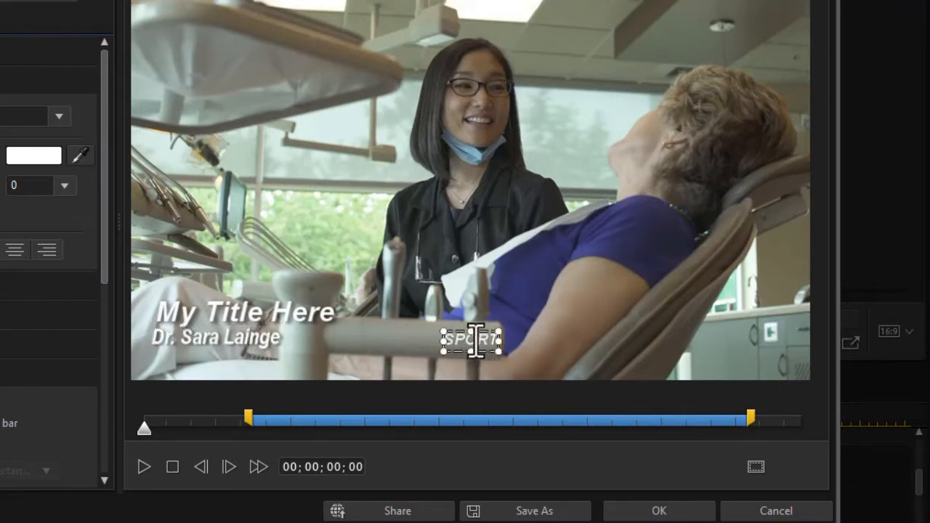
{"action": "key", "text": "Delete"}
{"action": "key", "text": "Delete"}
{"action": "key", "text": "Delete"}
{"action": "key", "text": "Delete"}
{"action": "key", "text": "Delete"}
{"action": "type", "text": "DDS"}
{"action": "left_click", "coordinate": [247, 317]}
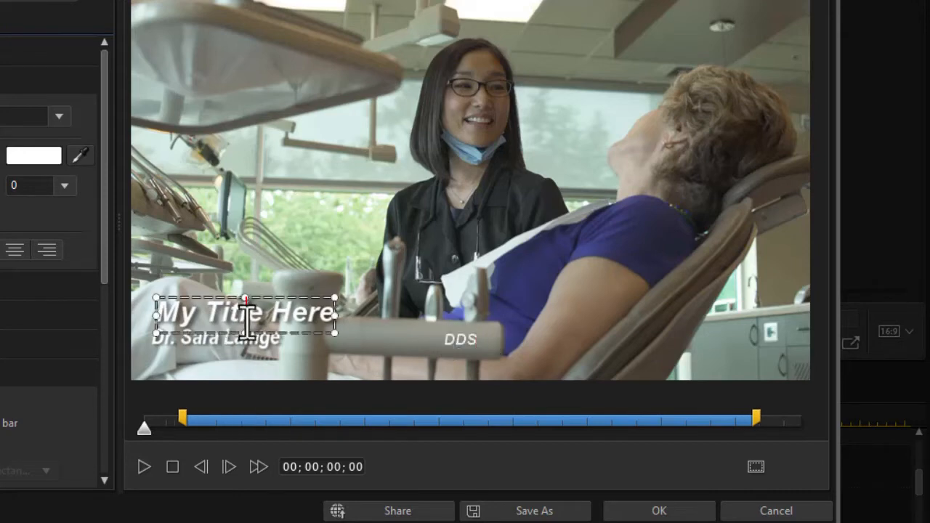
{"action": "key", "text": "ctrl+a"}
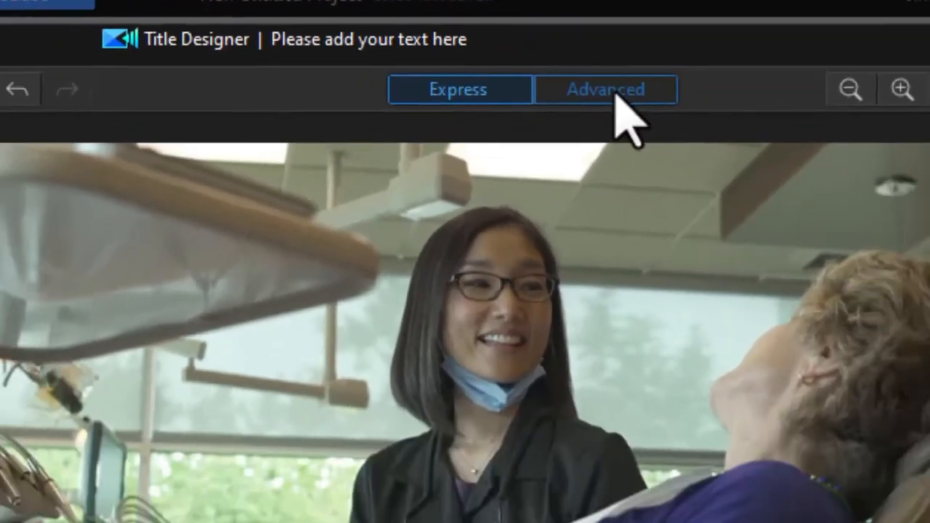
Step: Switch Title Designer to Advanced mode and scrub forward to watch the title animate in
{"action": "left_click", "coordinate": [611, 90]}
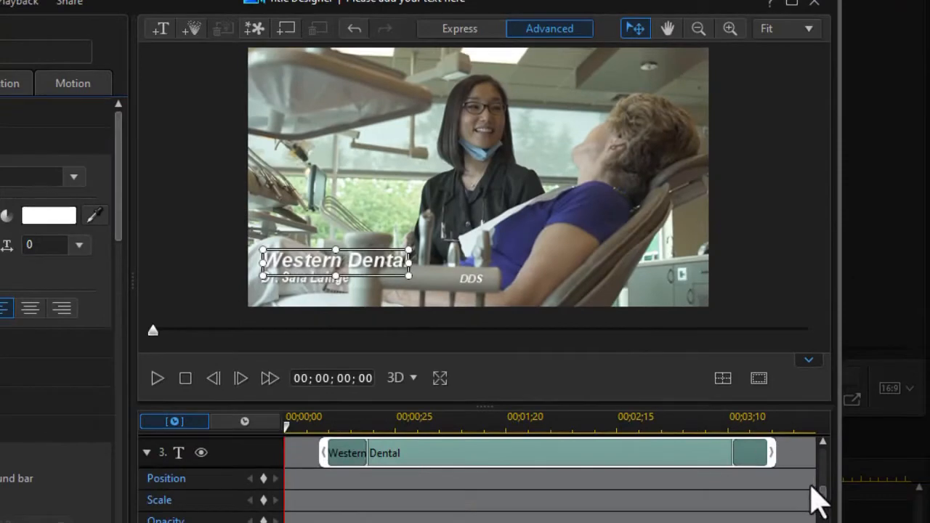
{"action": "left_click_drag", "start_coordinate": [823, 489], "coordinate": [810, 452]}
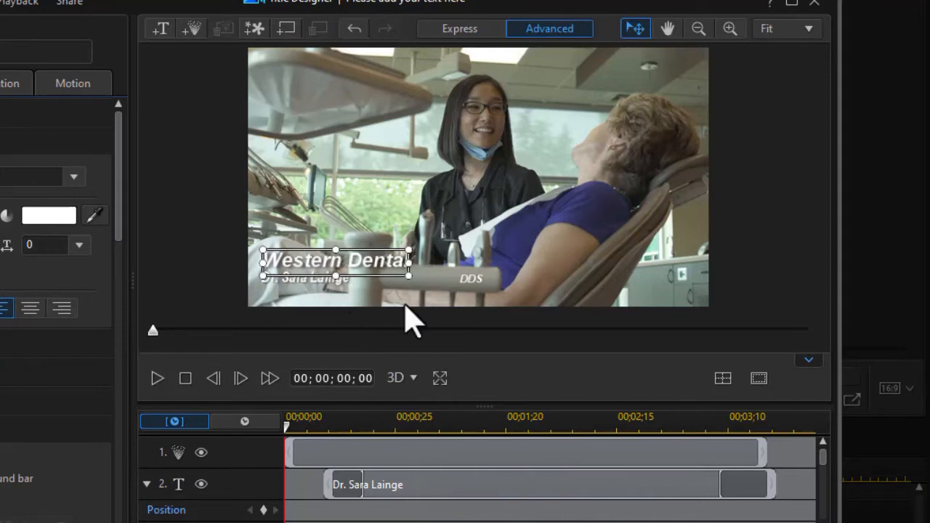
{"action": "left_click_drag", "start_coordinate": [290, 440], "coordinate": [415, 443]}
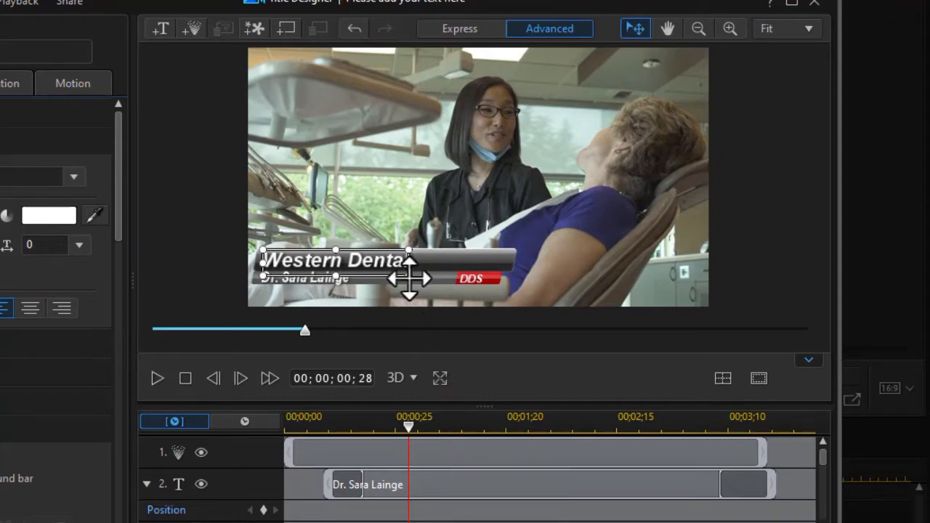
Step: Reposition the animated grey-and-red bar behind Western Dental and play the animation to check it
{"action": "left_click", "coordinate": [479, 451]}
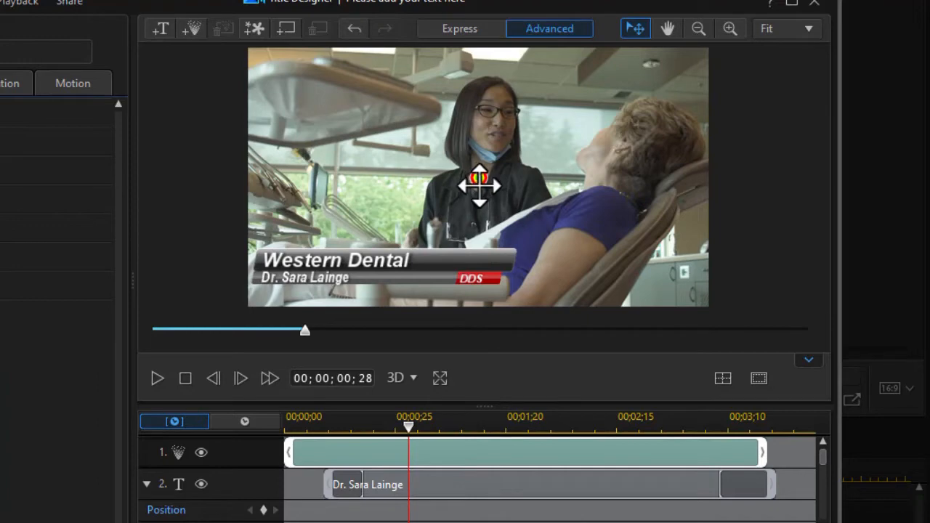
{"action": "mouse_move", "coordinate": [478, 182]}
{"action": "left_mouse_down"}
{"action": "mouse_move", "coordinate": [511, 98]}
{"action": "mouse_move", "coordinate": [684, 149]}
{"action": "mouse_move", "coordinate": [555, 109]}
{"action": "mouse_move", "coordinate": [507, 170]}
{"action": "mouse_move", "coordinate": [400, 178]}
{"action": "mouse_move", "coordinate": [561, 87]}
{"action": "mouse_move", "coordinate": [619, 155]}
{"action": "mouse_move", "coordinate": [713, 144]}
{"action": "mouse_move", "coordinate": [448, 173]}
{"action": "mouse_move", "coordinate": [513, 185]}
{"action": "mouse_move", "coordinate": [464, 181]}
{"action": "mouse_move", "coordinate": [589, 102]}
{"action": "mouse_move", "coordinate": [550, 63]}
{"action": "mouse_move", "coordinate": [554, 103]}
{"action": "mouse_move", "coordinate": [515, 141]}
{"action": "mouse_move", "coordinate": [517, 125]}
{"action": "left_mouse_up"}
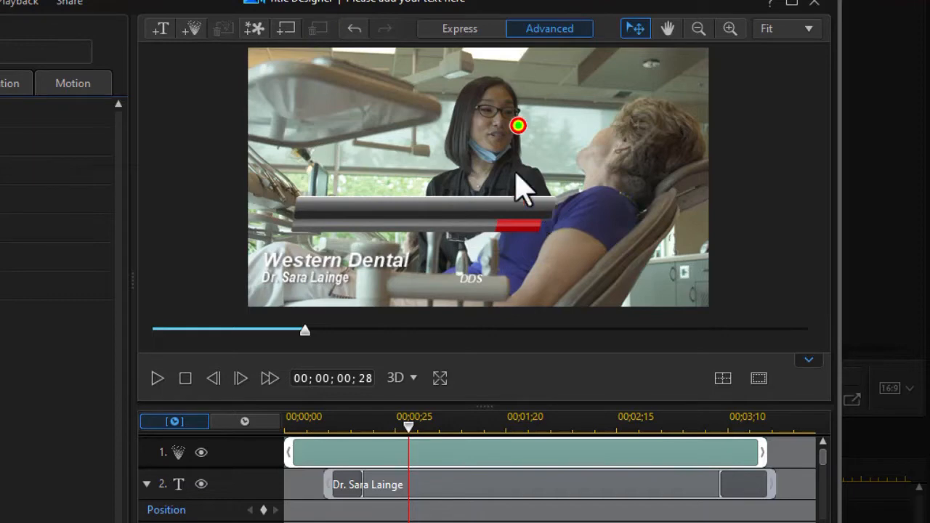
{"action": "mouse_move", "coordinate": [517, 125]}
{"action": "left_mouse_down"}
{"action": "mouse_move", "coordinate": [473, 187]}
{"action": "mouse_move", "coordinate": [479, 182]}
{"action": "left_mouse_up"}
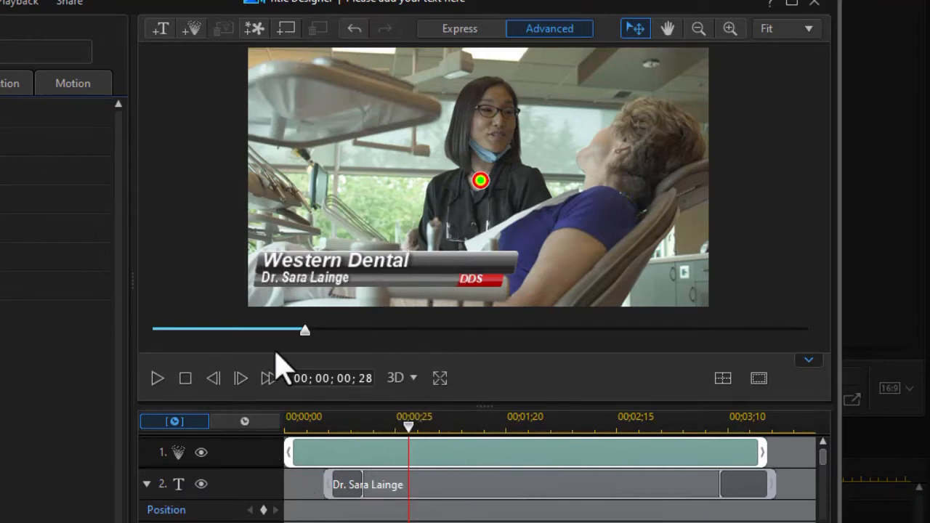
{"action": "left_click", "coordinate": [156, 378]}
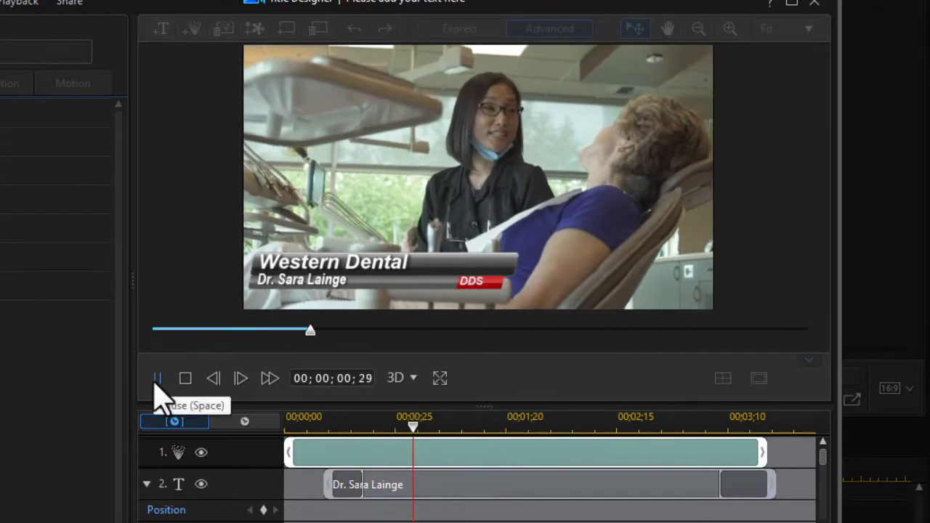
{"action": "left_click", "coordinate": [157, 379]}
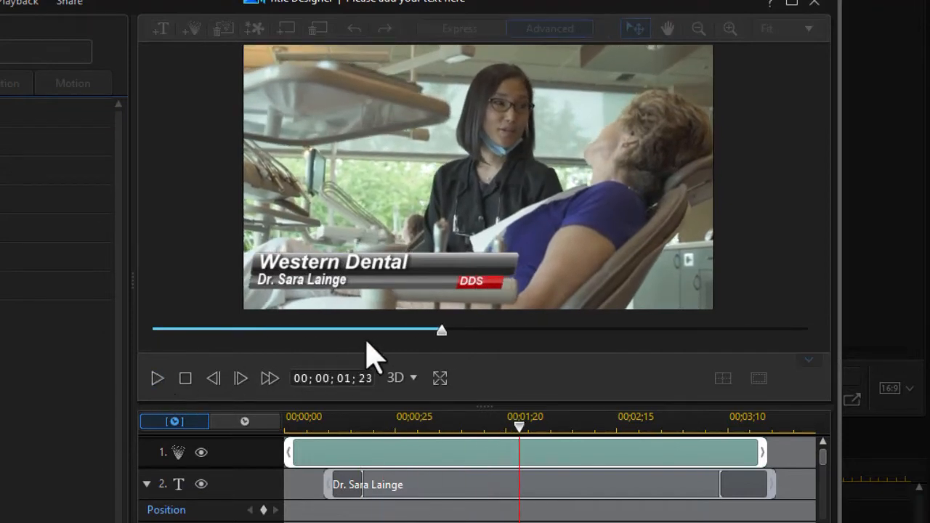
{"action": "left_click", "coordinate": [324, 280]}
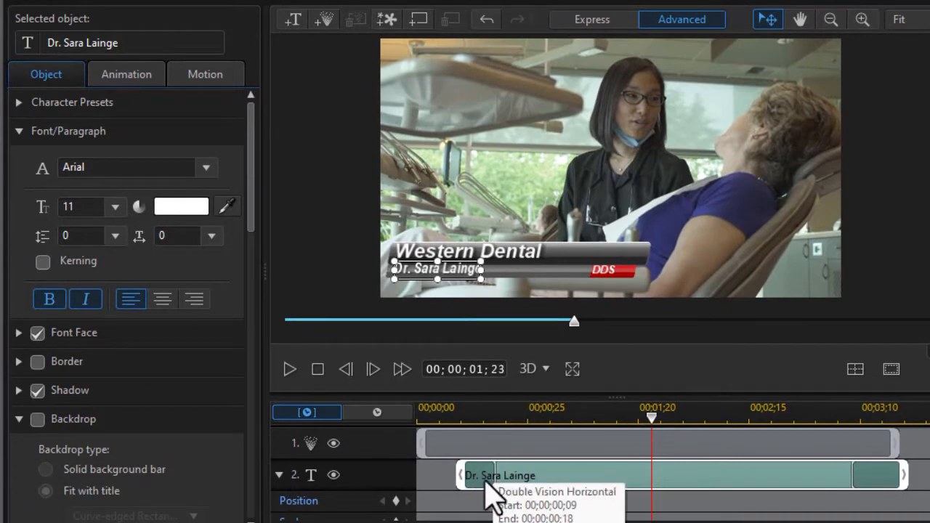
Step: Apply the Winds Right entrance animation to the doctor's name text
{"action": "left_click", "coordinate": [129, 77]}
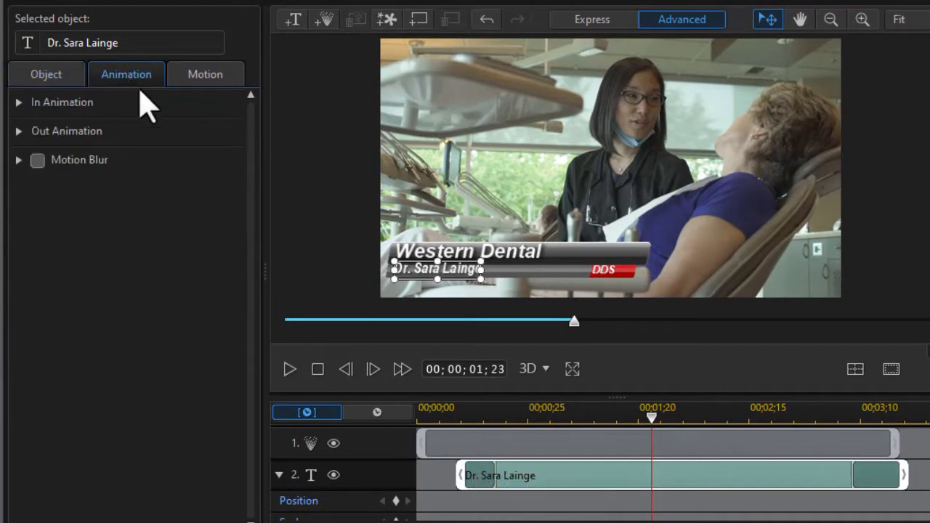
{"action": "left_click", "coordinate": [22, 116]}
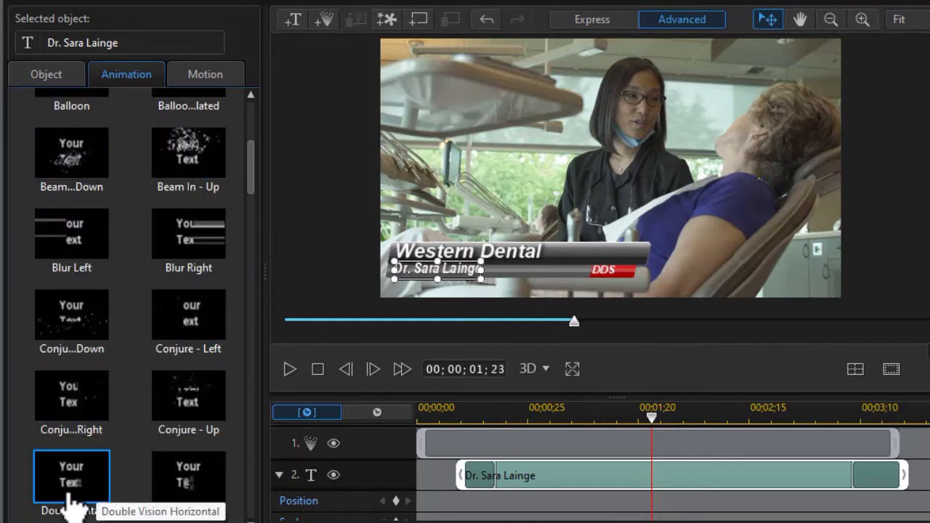
{"action": "left_click_drag", "start_coordinate": [251, 196], "coordinate": [239, 490]}
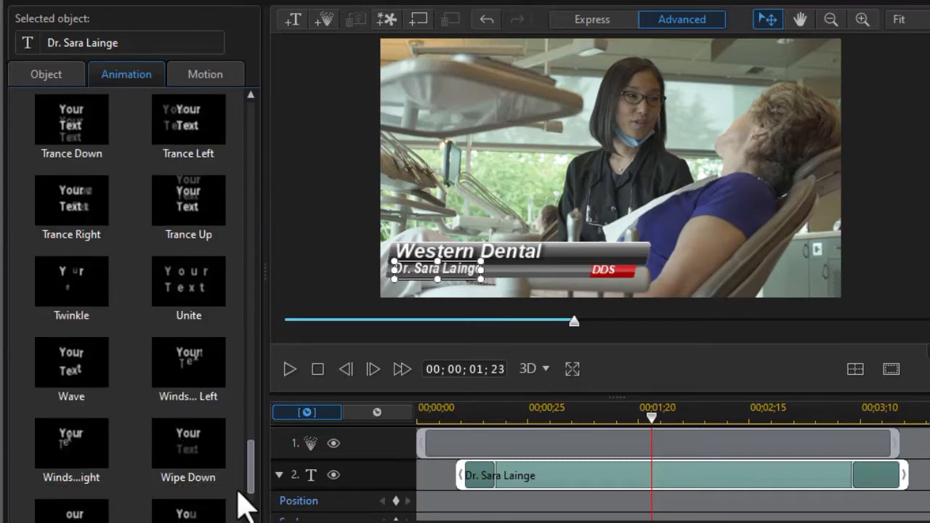
{"action": "left_click", "coordinate": [83, 458]}
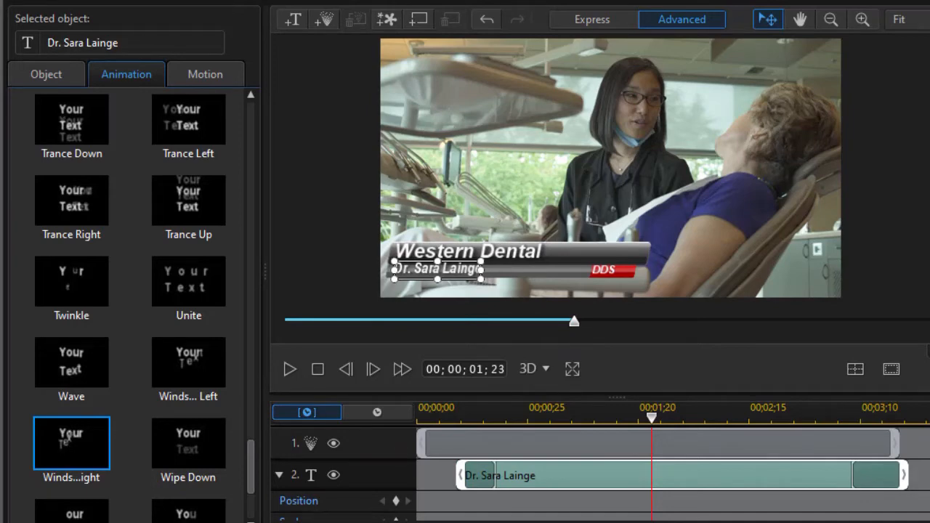
{"action": "left_click_drag", "start_coordinate": [252, 482], "coordinate": [221, 83]}
{"action": "left_click", "coordinate": [57, 74]}
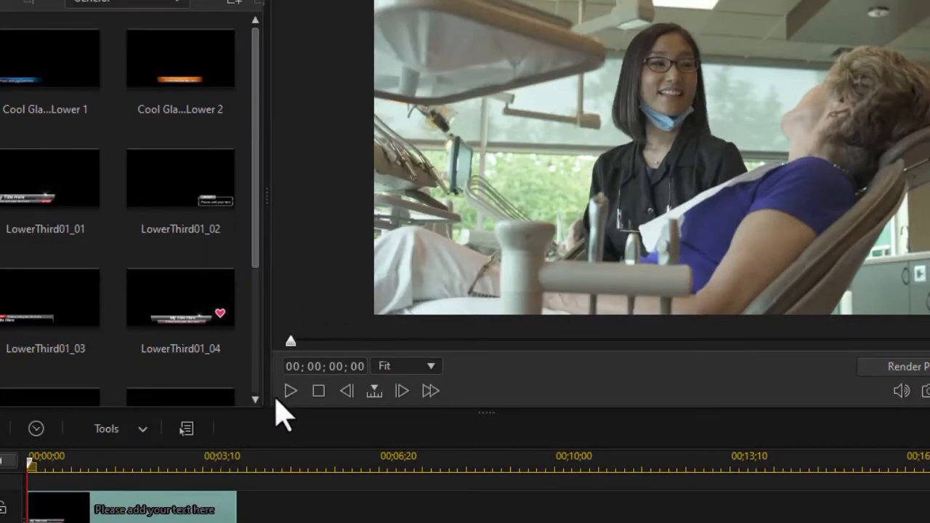
Step: Play back the Western Dental lower third, then expand the title category list
{"action": "left_click", "coordinate": [291, 393]}
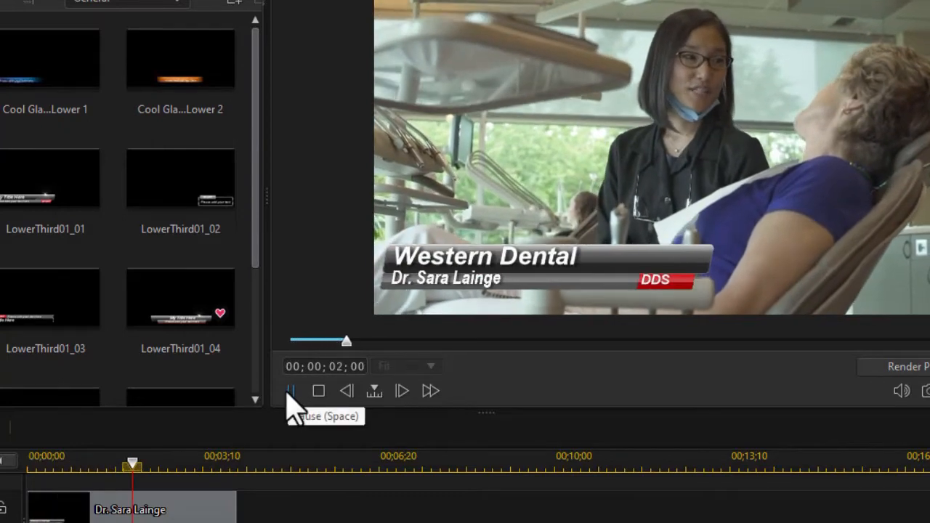
{"action": "left_click", "coordinate": [291, 393]}
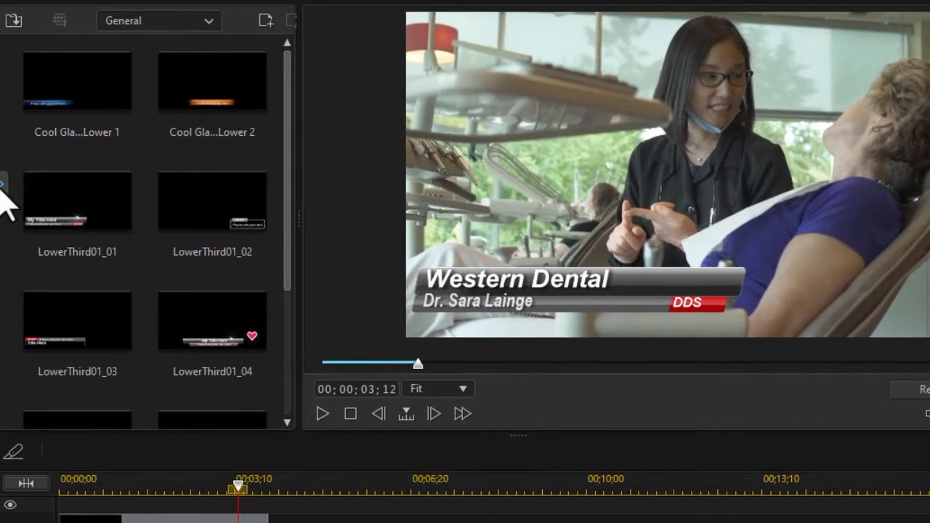
{"action": "left_click", "coordinate": [2, 185]}
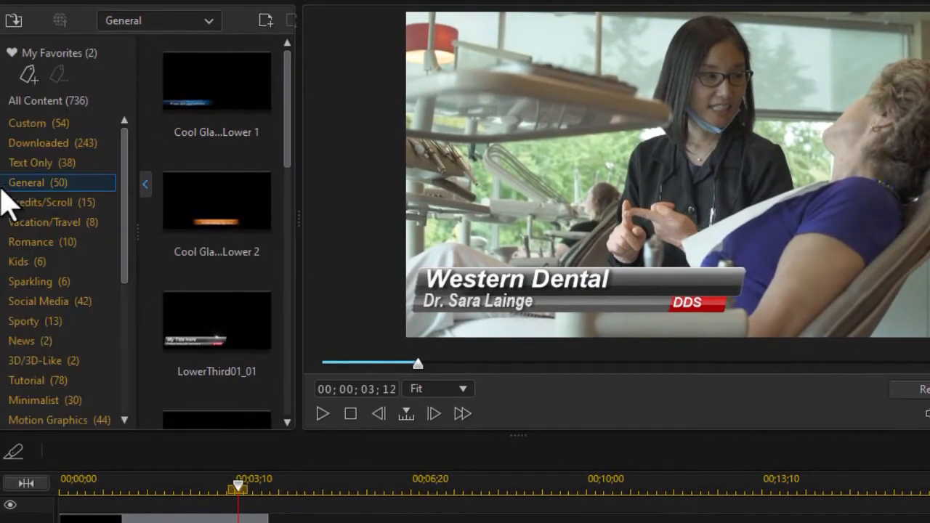
Step: Drop Motion Graphics 037 onto track 2 at 00;00;06;03 and preview it
{"action": "left_click", "coordinate": [90, 405]}
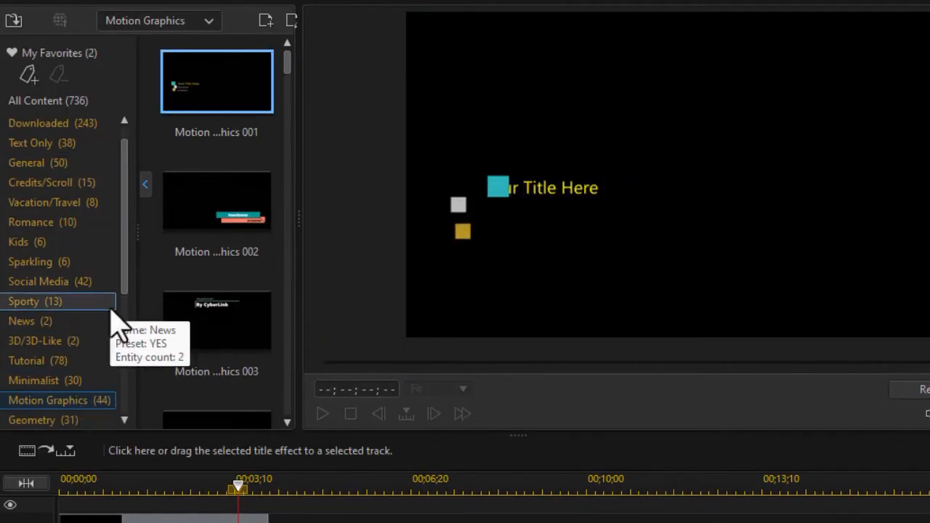
{"action": "left_click", "coordinate": [145, 187]}
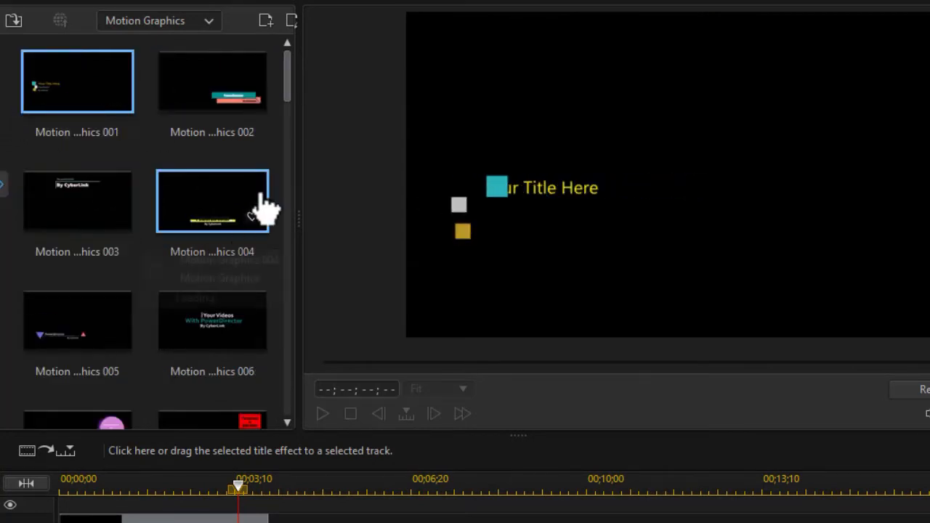
{"action": "left_click_drag", "start_coordinate": [287, 101], "coordinate": [283, 361]}
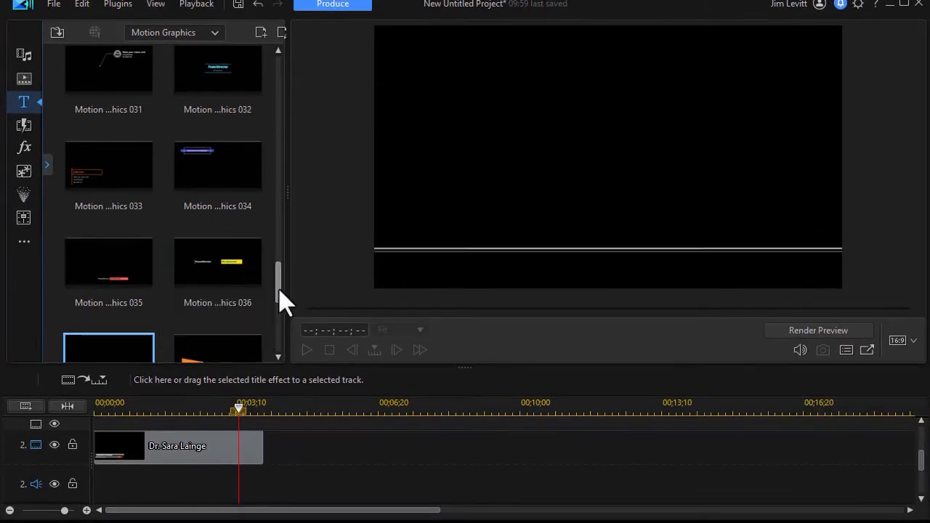
{"action": "scroll", "coordinate": [284, 305], "scroll_direction": "down", "scroll_amount": 1}
{"action": "left_click_drag", "start_coordinate": [132, 309], "coordinate": [356, 449]}
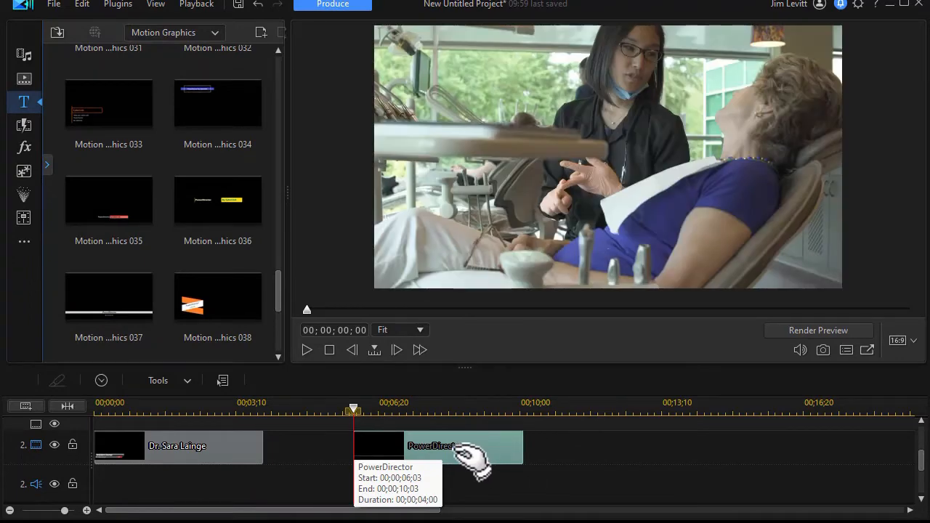
{"action": "left_click", "coordinate": [306, 353]}
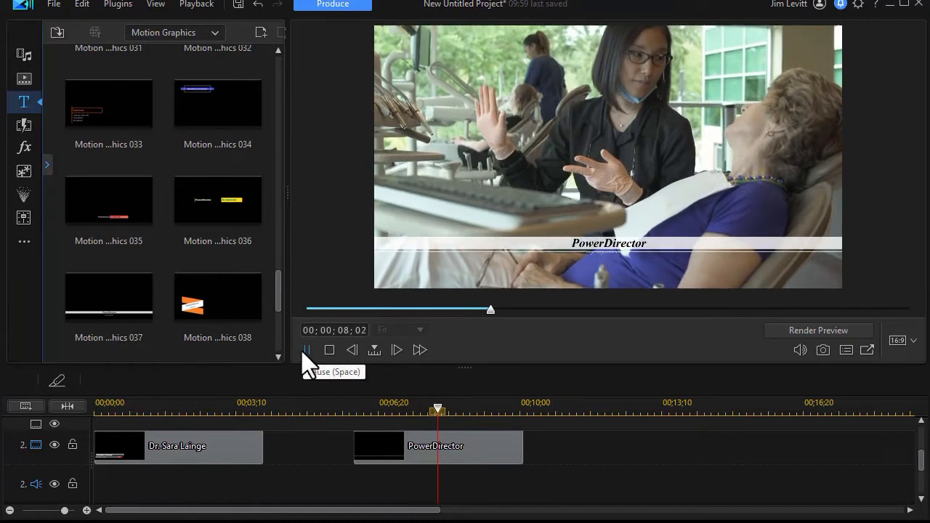
{"action": "left_click", "coordinate": [301, 351]}
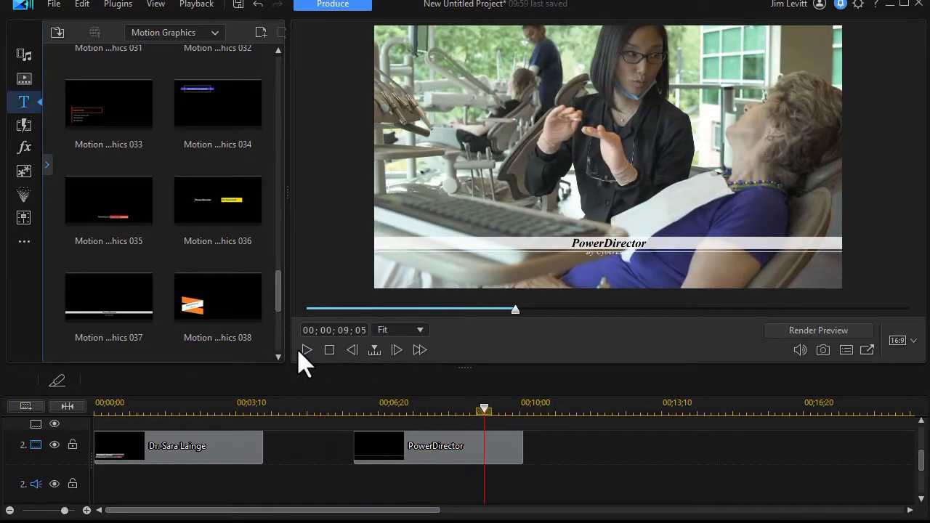
{"action": "double_click", "coordinate": [440, 448]}
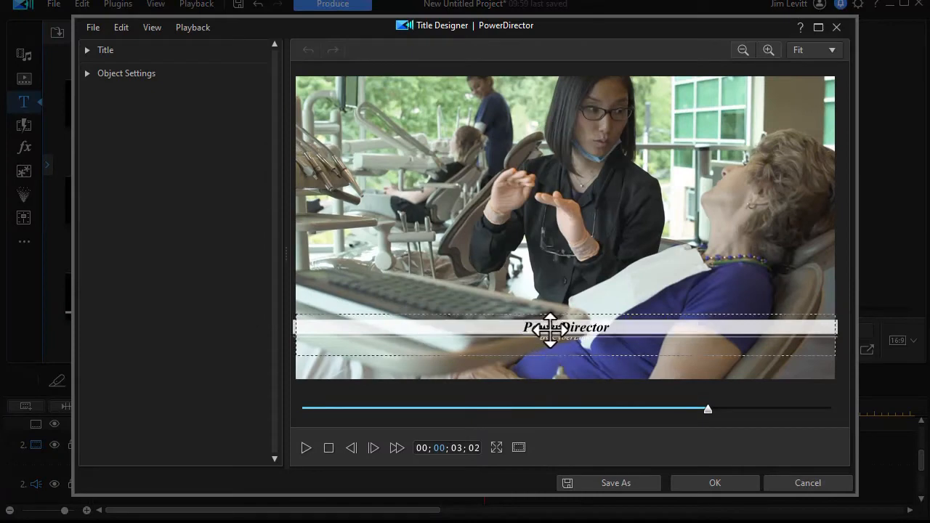
Step: Change the white-band title's heading to 'Westerm Demtal'
{"action": "left_click", "coordinate": [551, 331]}
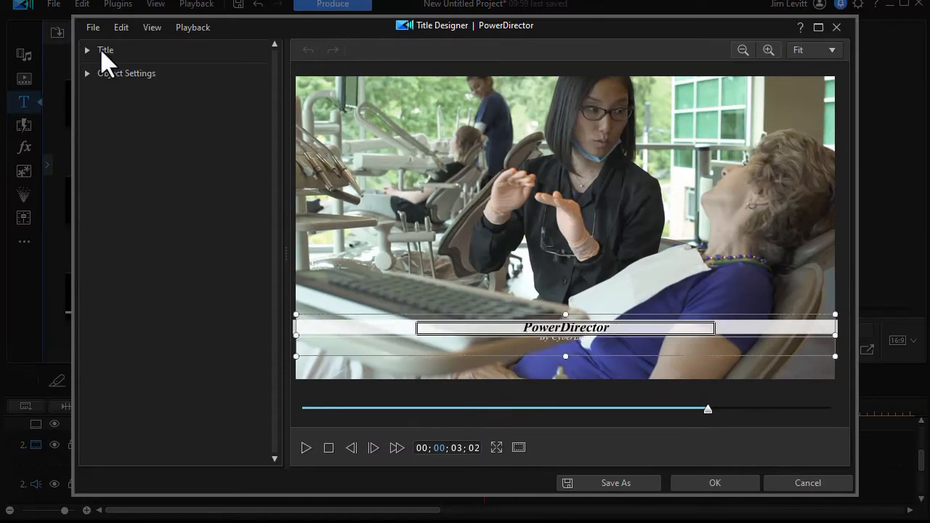
{"action": "left_click", "coordinate": [89, 58]}
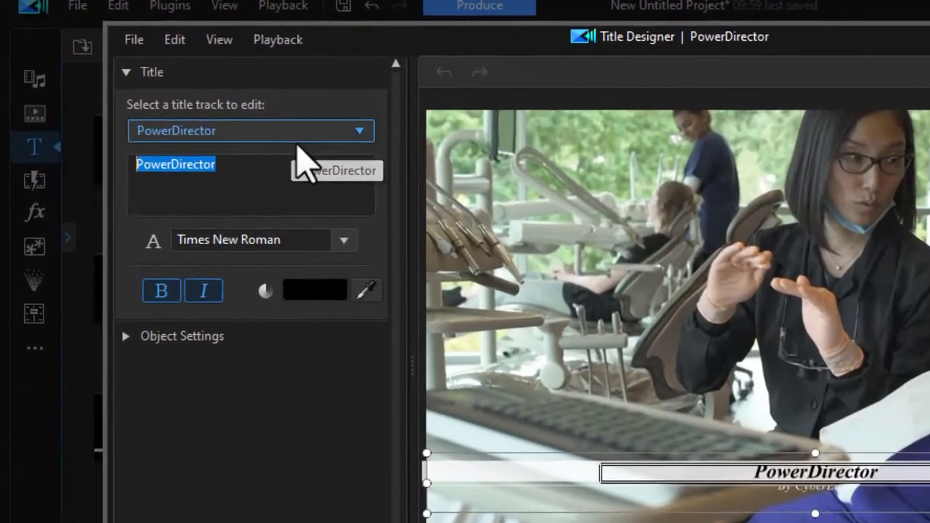
{"action": "type", "text": "Westerm Demtal"}
{"action": "key", "text": "ctrl+a"}
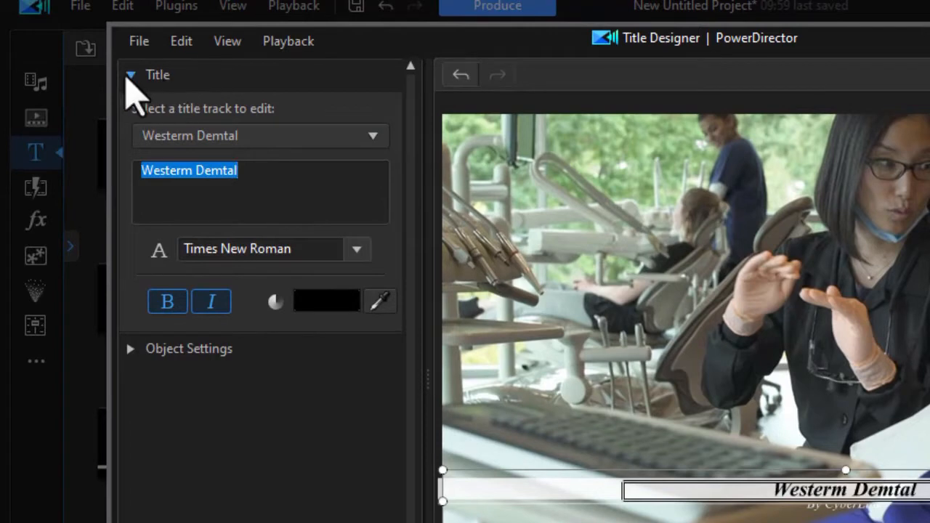
{"action": "left_click", "coordinate": [131, 75]}
{"action": "left_click", "coordinate": [129, 76]}
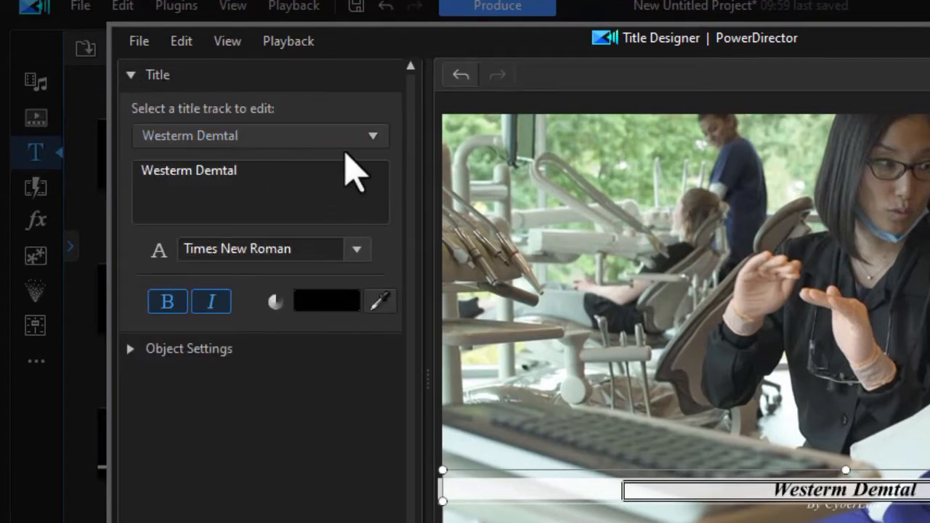
Step: Replace the By CyberLink line with the doctor's name and make the band taller
{"action": "left_click", "coordinate": [374, 138]}
{"action": "left_click", "coordinate": [319, 185]}
{"action": "left_click_drag", "start_coordinate": [280, 181], "coordinate": [97, 201]}
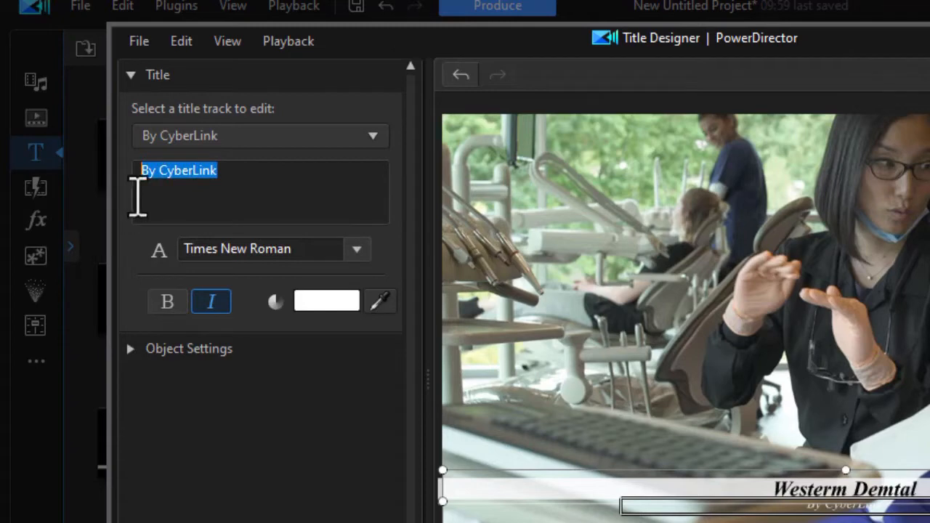
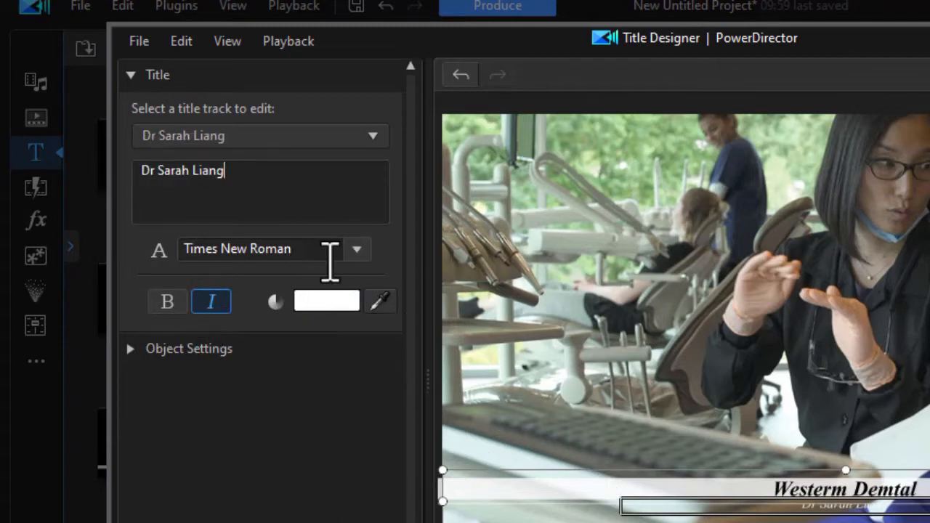
{"action": "left_click", "coordinate": [322, 249]}
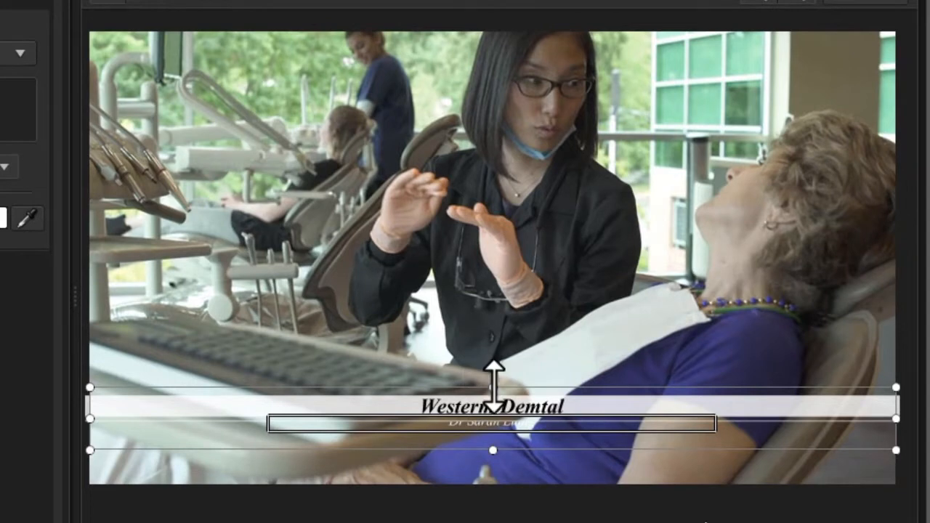
{"action": "left_click_drag", "start_coordinate": [494, 391], "coordinate": [506, 372]}
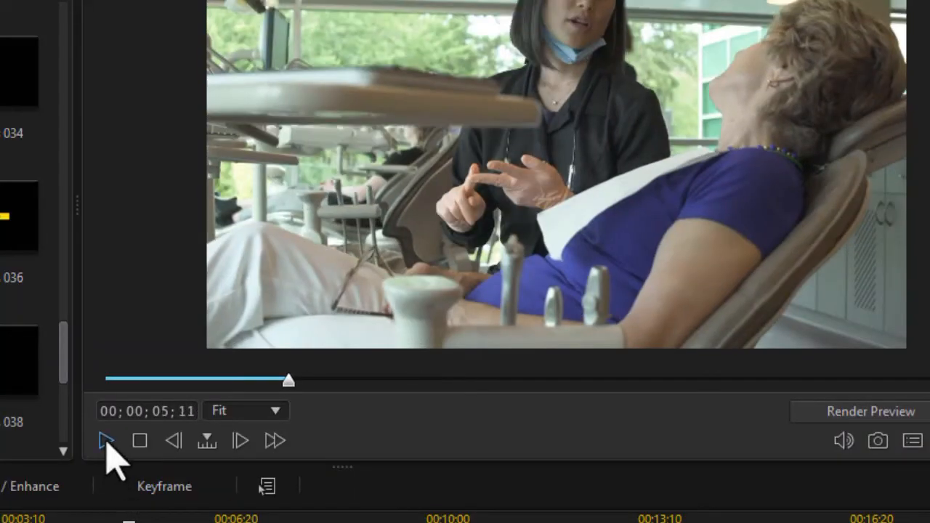
{"action": "left_click", "coordinate": [107, 442]}
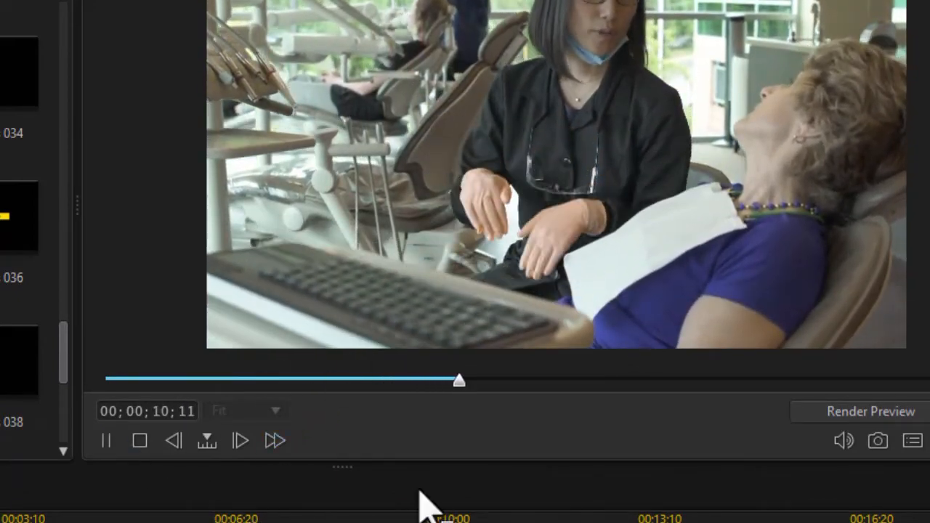
{"action": "left_click", "coordinate": [106, 442]}
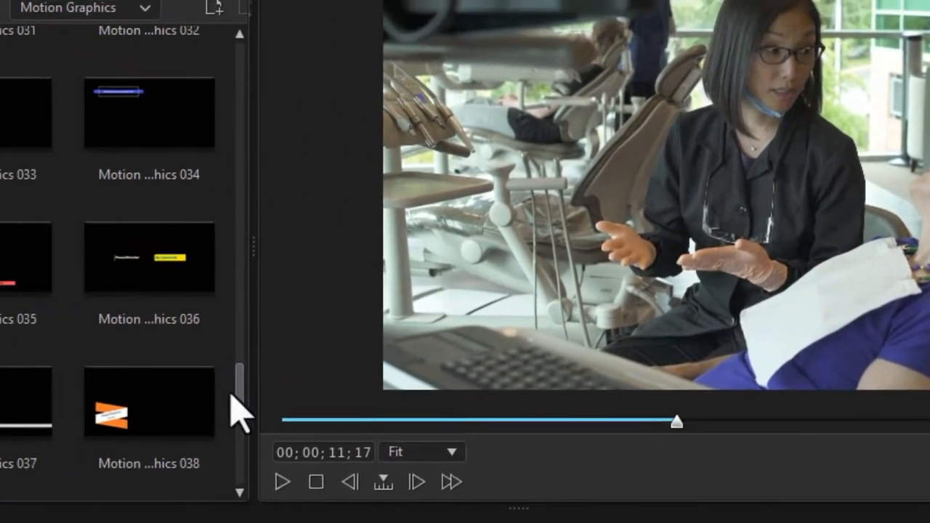
{"action": "left_click_drag", "start_coordinate": [63, 356], "coordinate": [393, 56]}
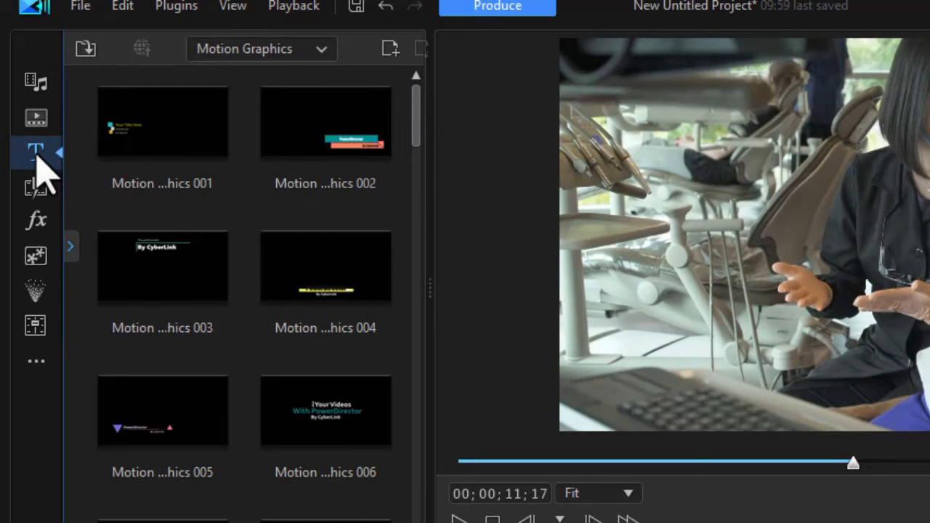
Step: Place the Text Only Default title on track 2 from 00;00;11;23 to 00;00;15;23
{"action": "left_click", "coordinate": [71, 248]}
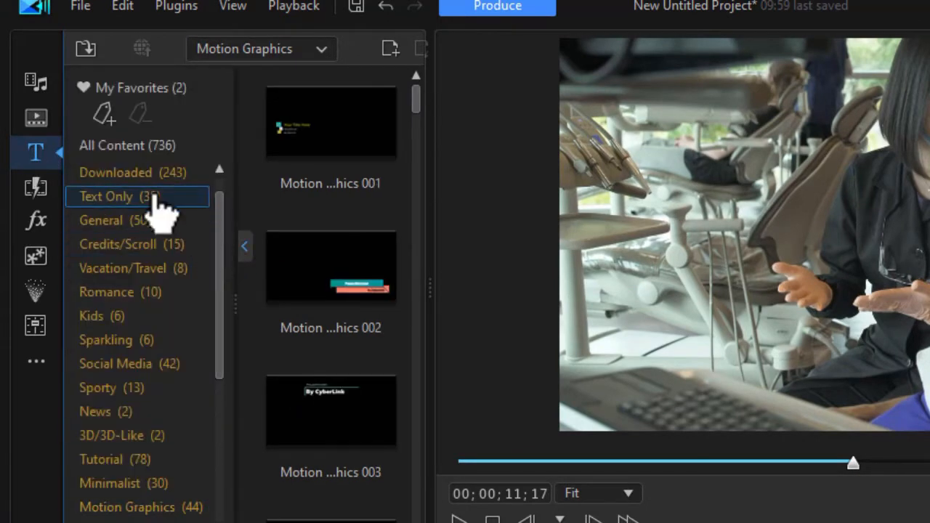
{"action": "left_click", "coordinate": [169, 203]}
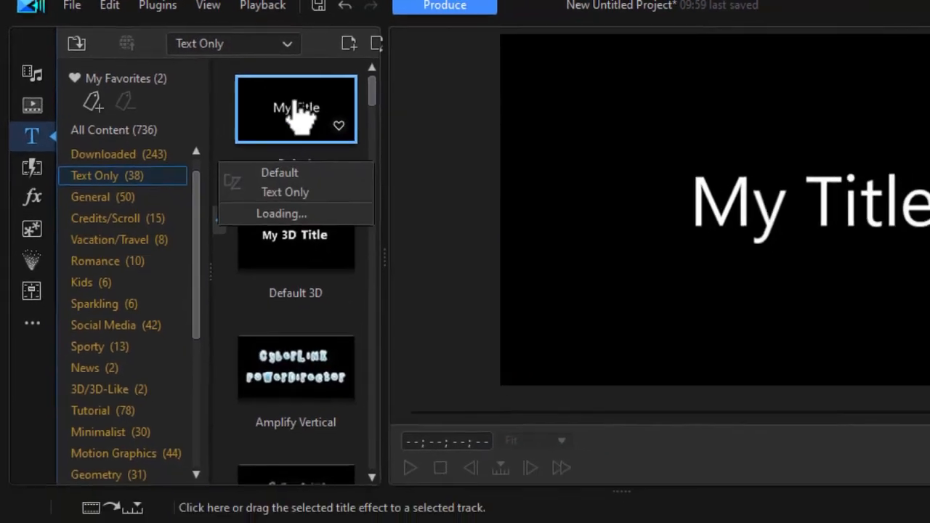
{"action": "left_click_drag", "start_coordinate": [298, 109], "coordinate": [598, 452]}
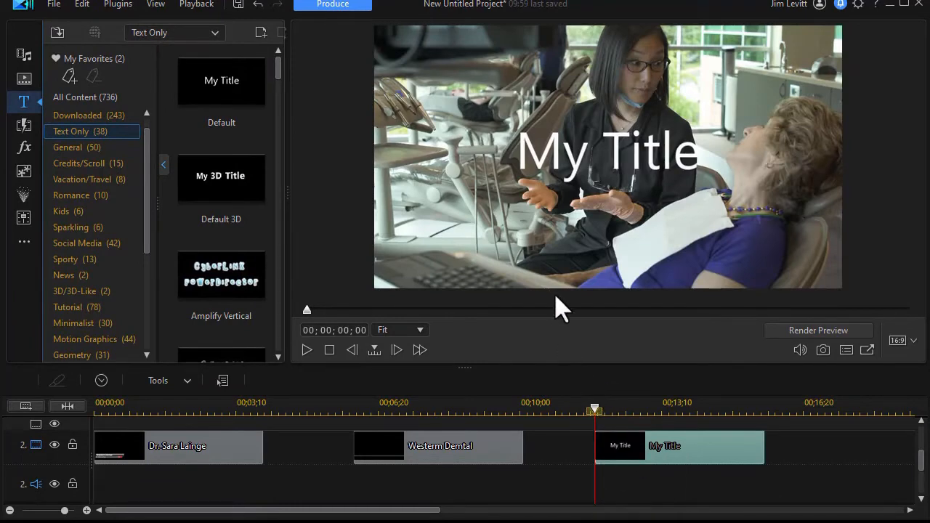
{"action": "left_click", "coordinate": [164, 166]}
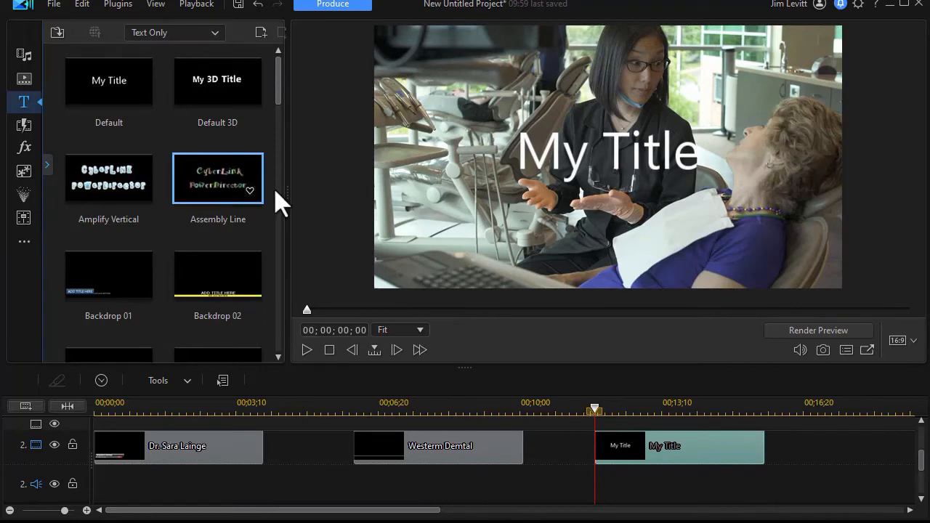
{"action": "double_click", "coordinate": [676, 454]}
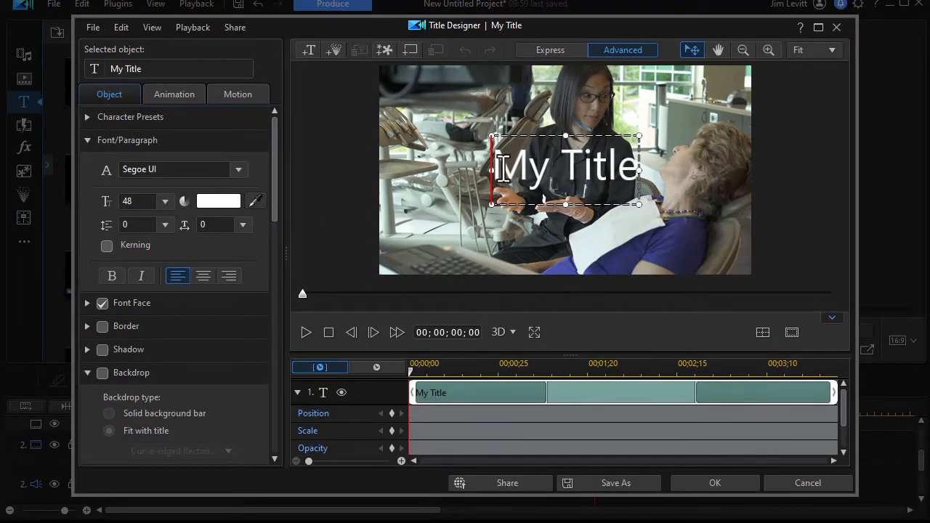
Step: Change the text to 'Westerm Dental', move it lower left, and make it 22-point bold
{"action": "left_click_drag", "start_coordinate": [503, 167], "coordinate": [629, 173]}
{"action": "type", "text": "Westerm Dental"}
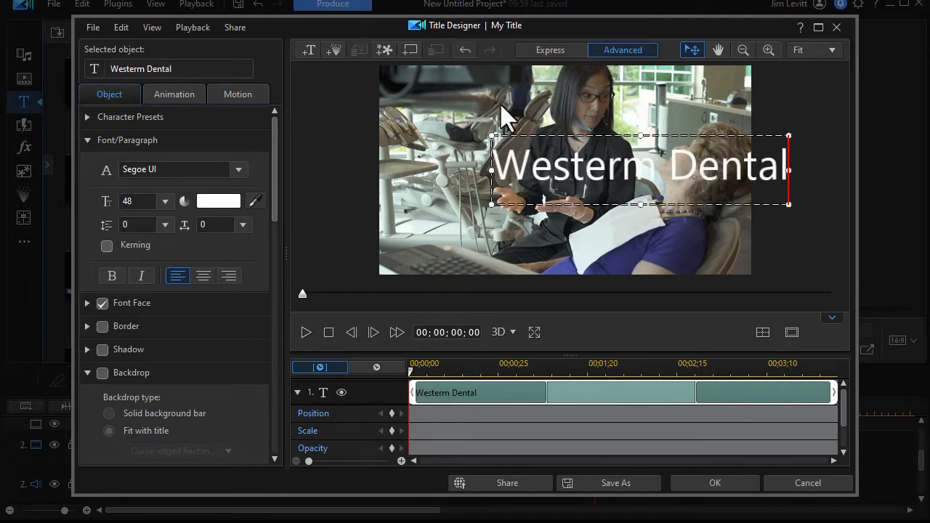
{"action": "left_click_drag", "start_coordinate": [545, 131], "coordinate": [450, 176]}
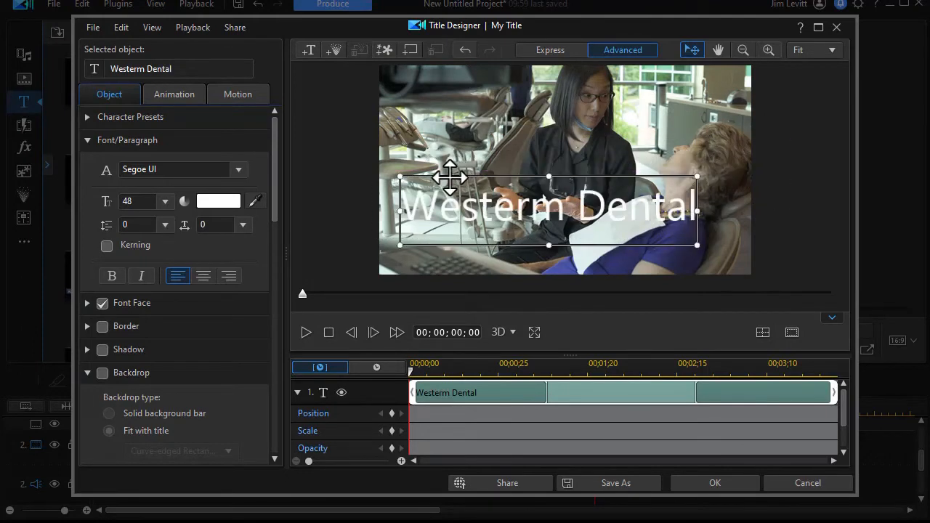
{"action": "left_click", "coordinate": [163, 203]}
{"action": "left_click_drag", "start_coordinate": [168, 306], "coordinate": [166, 292]}
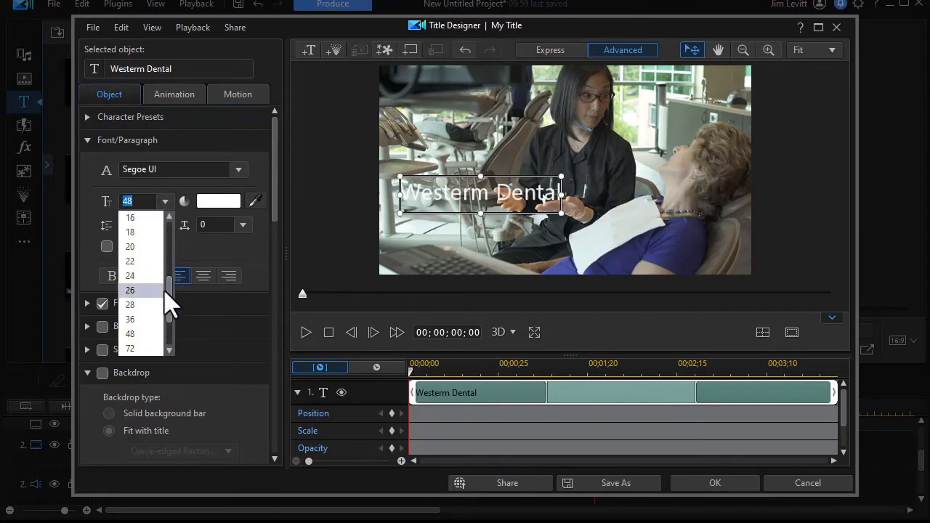
{"action": "left_click", "coordinate": [146, 262]}
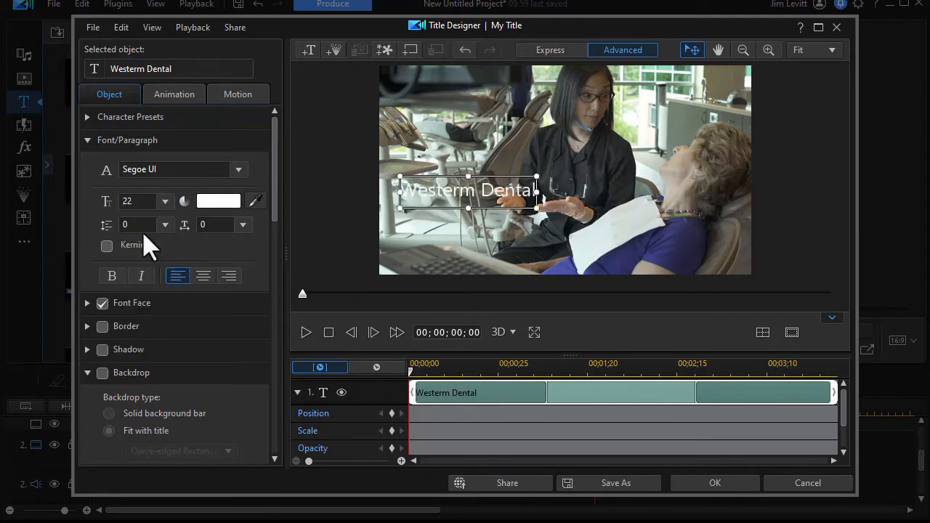
{"action": "left_click", "coordinate": [111, 276]}
{"action": "scroll", "coordinate": [102, 247], "scroll_direction": "down", "scroll_amount": 3}
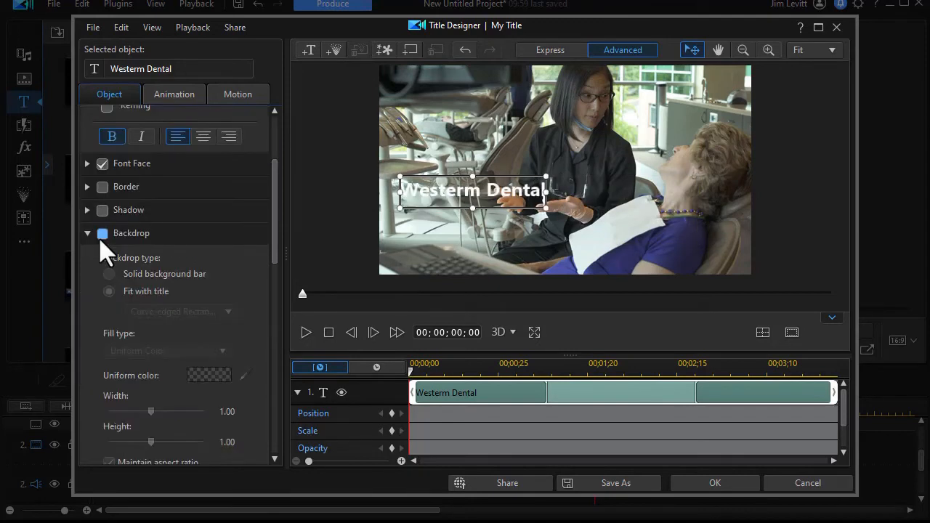
Step: Give the letters a black border and thin it to size 1.6
{"action": "left_click", "coordinate": [88, 188]}
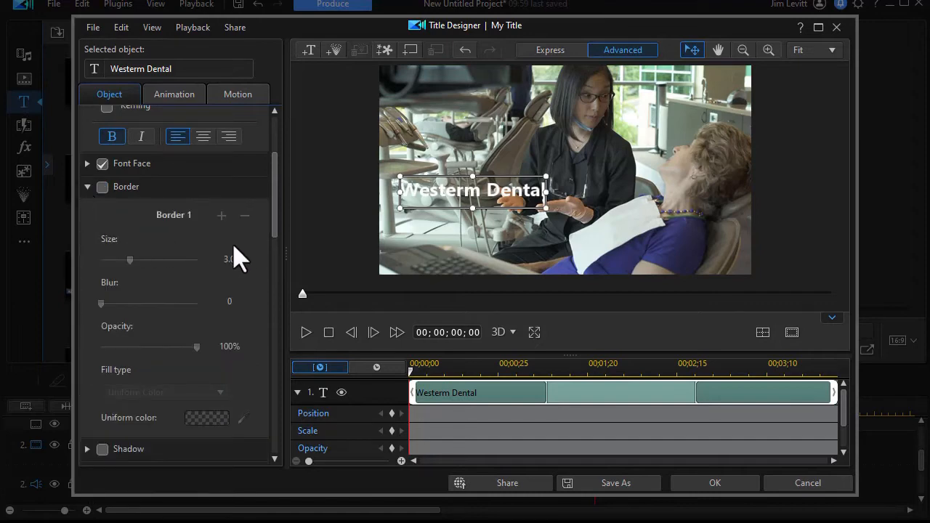
{"action": "mouse_move", "coordinate": [273, 223]}
{"action": "left_mouse_down"}
{"action": "mouse_move", "coordinate": [274, 272]}
{"action": "mouse_move", "coordinate": [258, 223]}
{"action": "mouse_move", "coordinate": [258, 231]}
{"action": "left_mouse_up"}
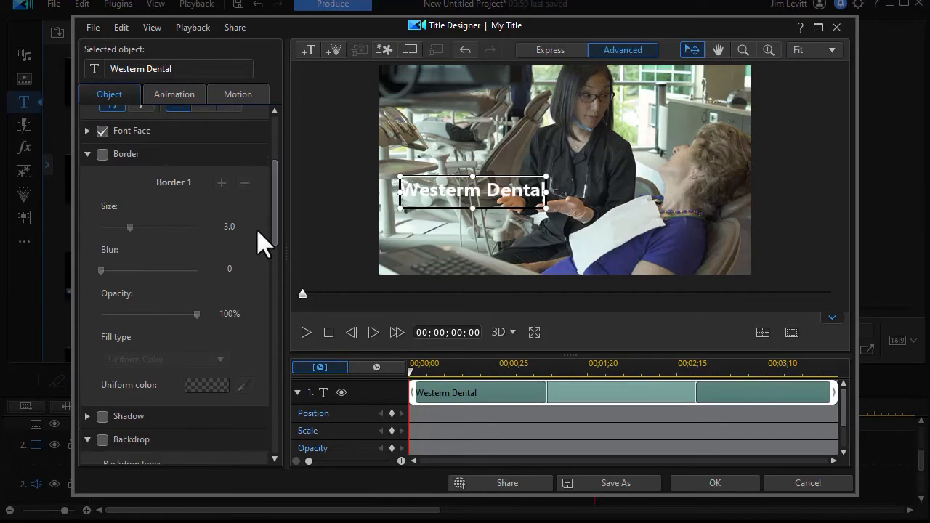
{"action": "left_click", "coordinate": [102, 155]}
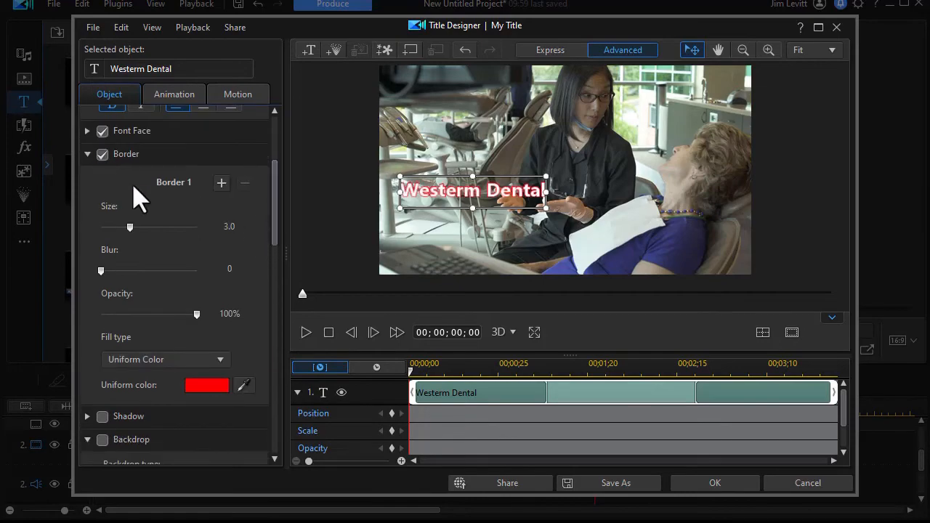
{"action": "left_click", "coordinate": [218, 389]}
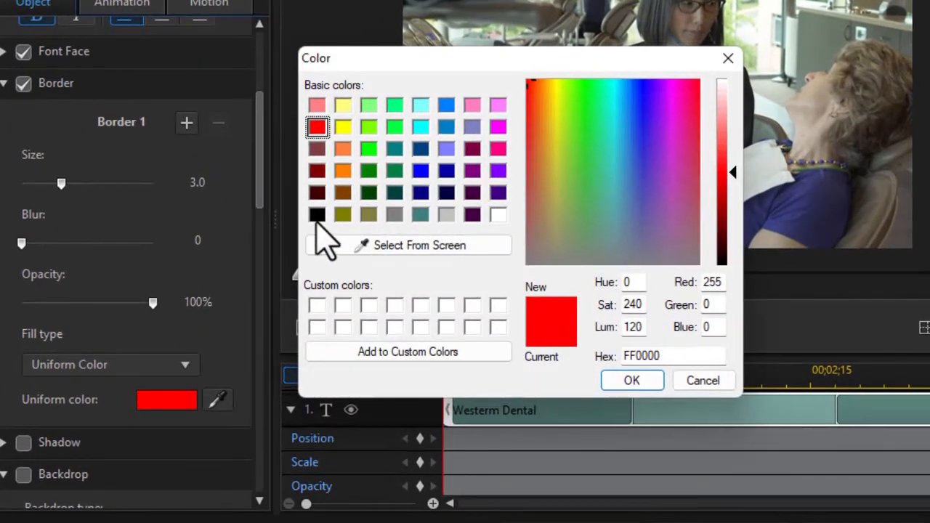
{"action": "left_click", "coordinate": [317, 216]}
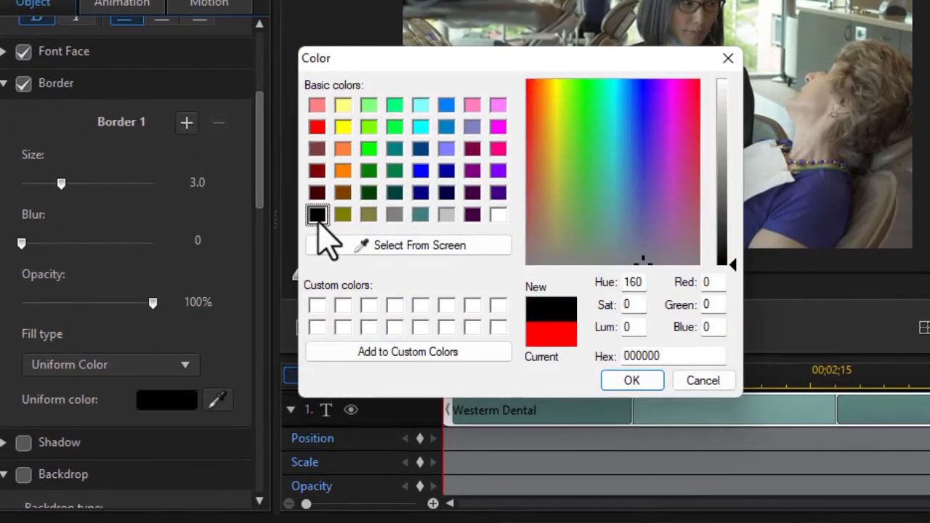
{"action": "left_click", "coordinate": [643, 385]}
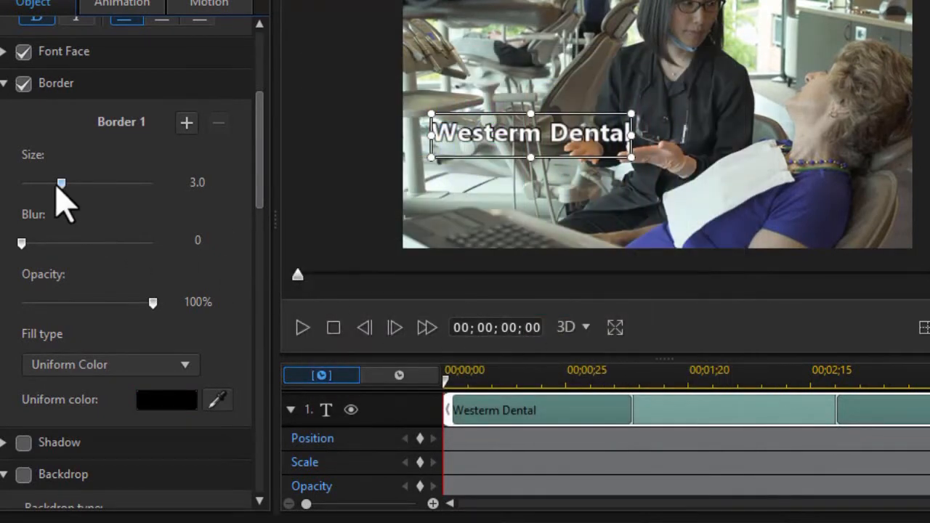
{"action": "left_click_drag", "start_coordinate": [61, 188], "coordinate": [51, 188]}
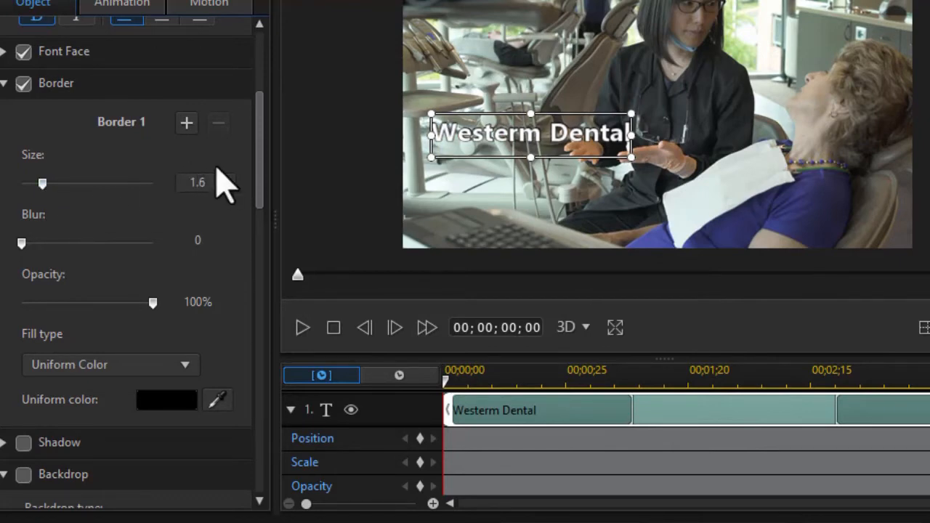
{"action": "left_click", "coordinate": [3, 84]}
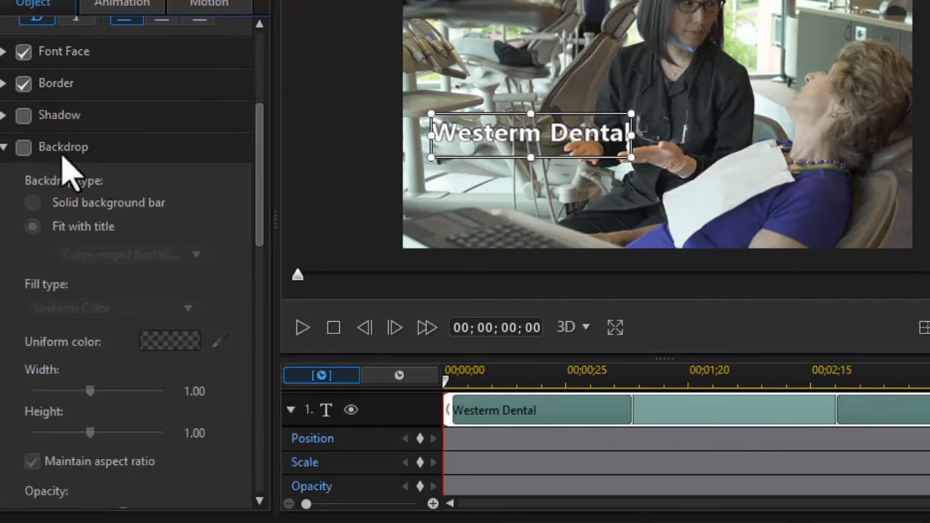
Step: Add a full-width brown (804000) backdrop bar at 100% opacity and move the title lower
{"action": "left_click", "coordinate": [21, 153]}
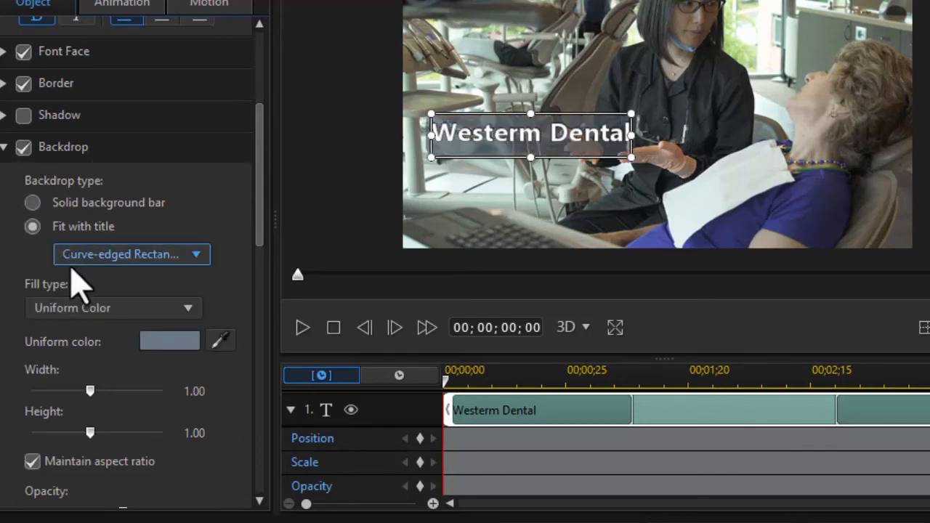
{"action": "left_click", "coordinate": [33, 203]}
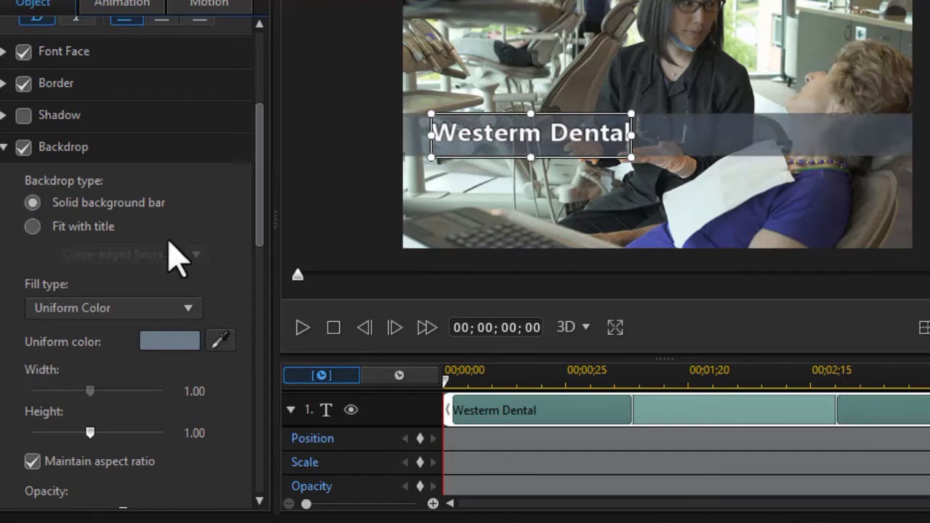
{"action": "left_click_drag", "start_coordinate": [260, 242], "coordinate": [256, 305]}
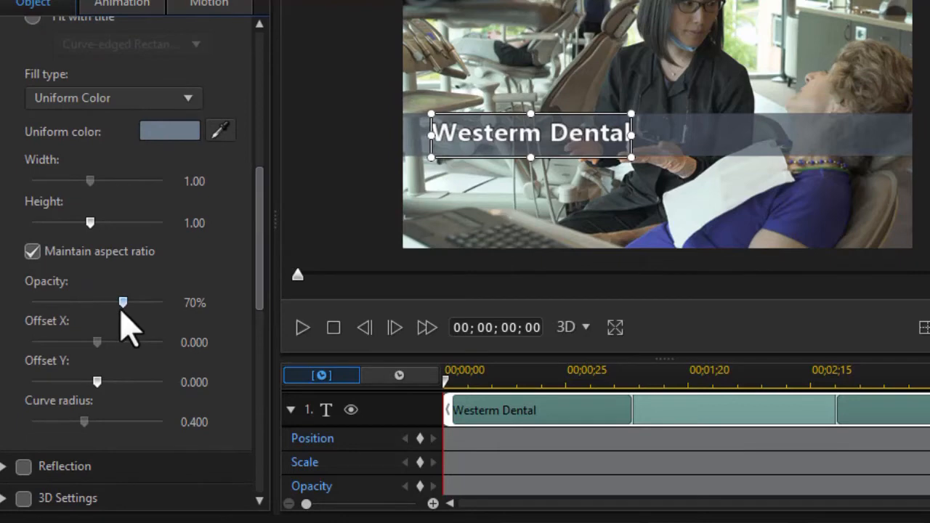
{"action": "left_click_drag", "start_coordinate": [134, 305], "coordinate": [226, 307]}
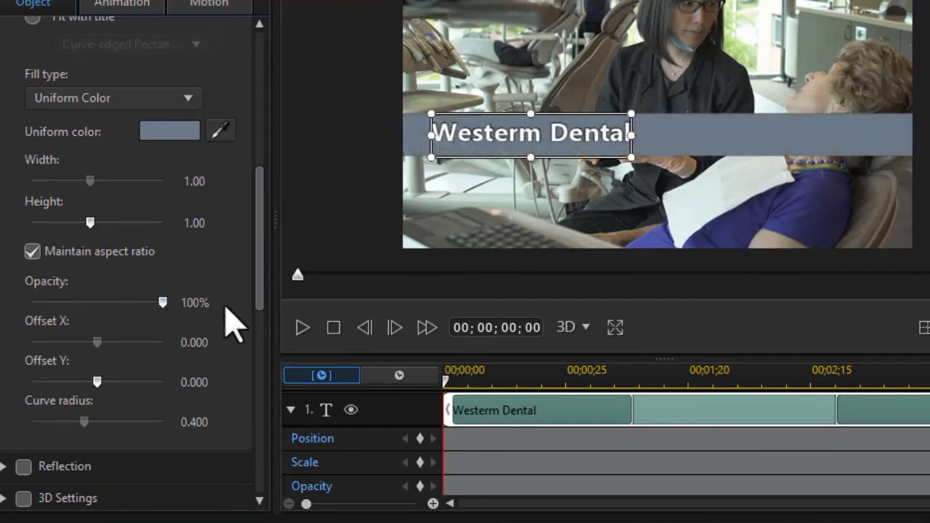
{"action": "left_click", "coordinate": [170, 130]}
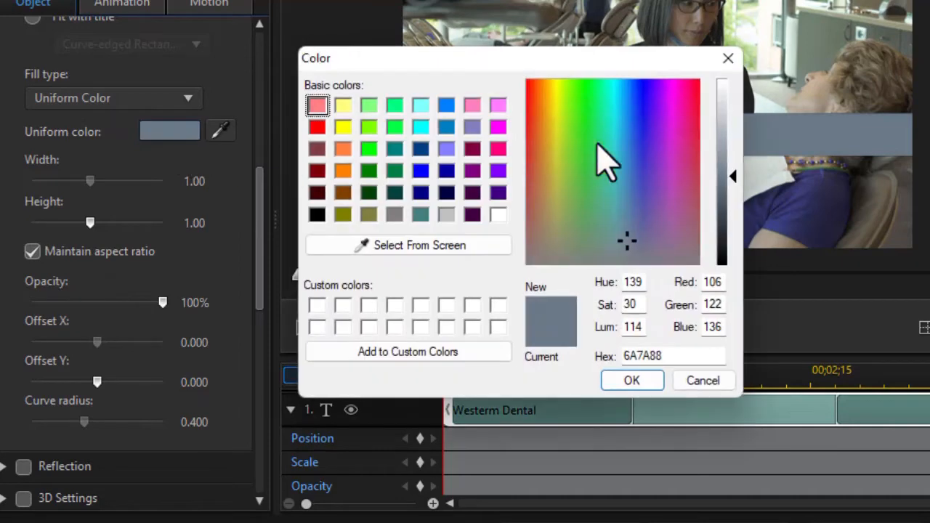
{"action": "left_click", "coordinate": [343, 192]}
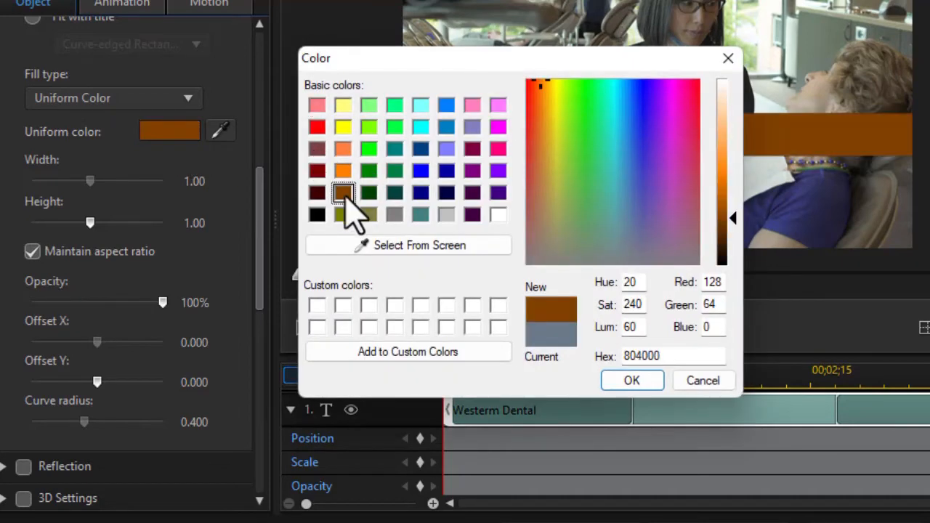
{"action": "left_click", "coordinate": [625, 381]}
{"action": "left_click_drag", "start_coordinate": [486, 113], "coordinate": [489, 162]}
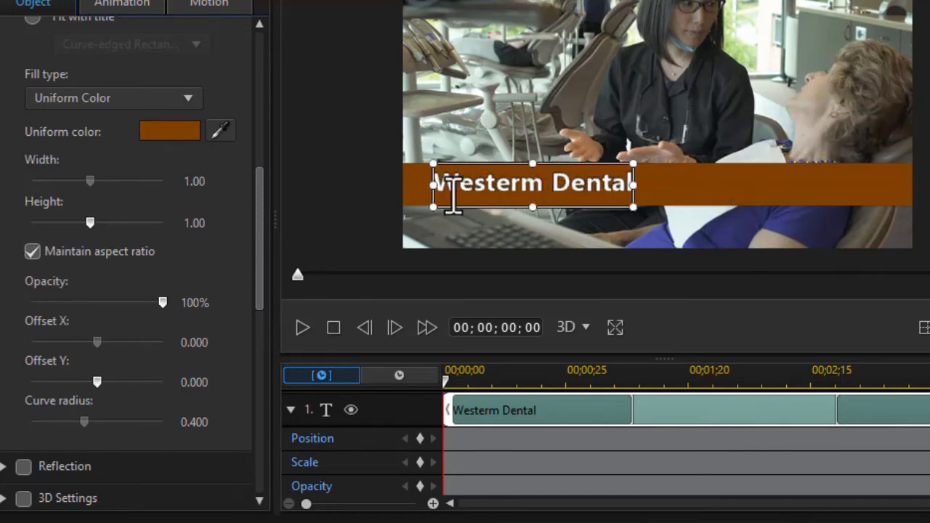
Step: Fit the brown backdrop to the Westerm Dental title and change its shape to a plain Rectangle
{"action": "left_click_drag", "start_coordinate": [258, 218], "coordinate": [243, 97]}
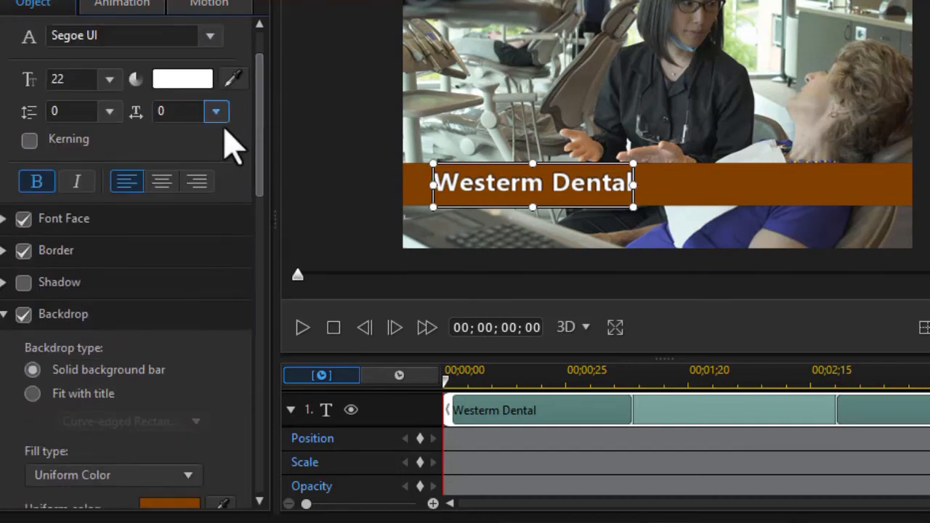
{"action": "left_click", "coordinate": [32, 394]}
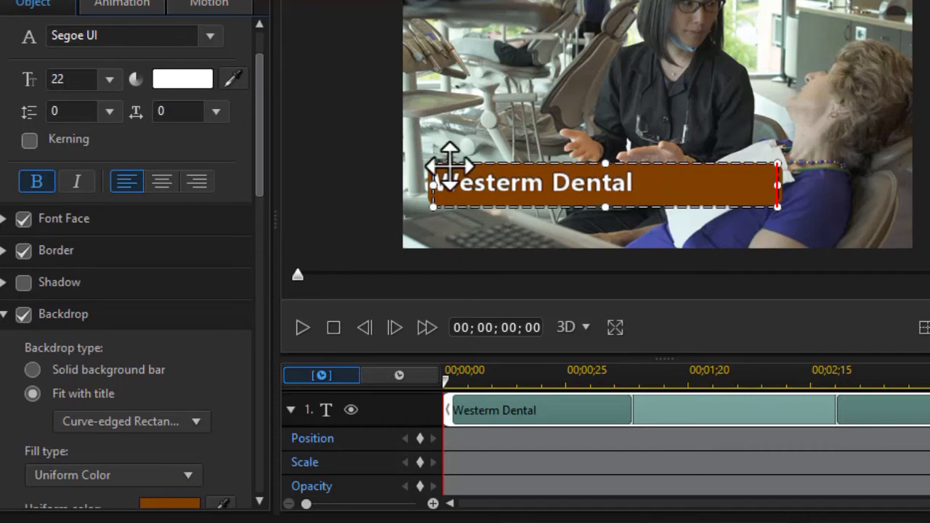
{"action": "left_click_drag", "start_coordinate": [259, 180], "coordinate": [239, 226]}
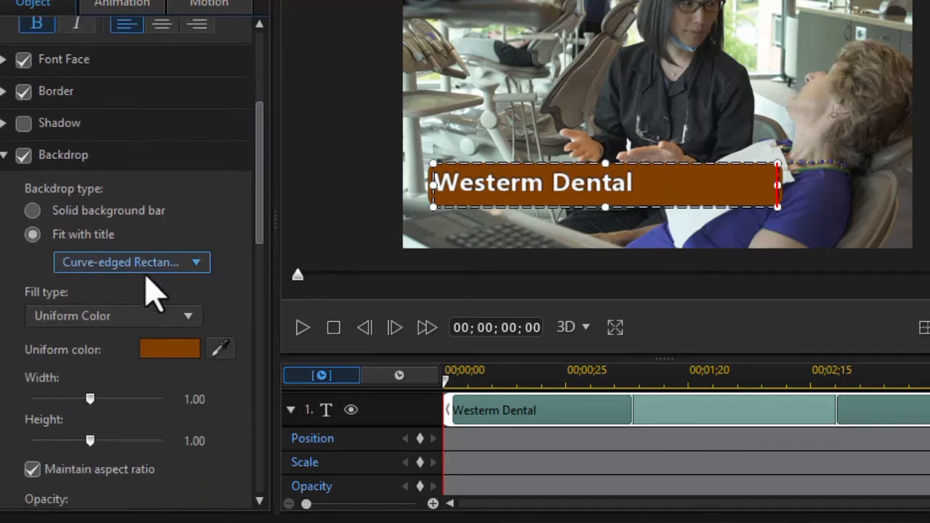
{"action": "left_click", "coordinate": [194, 266]}
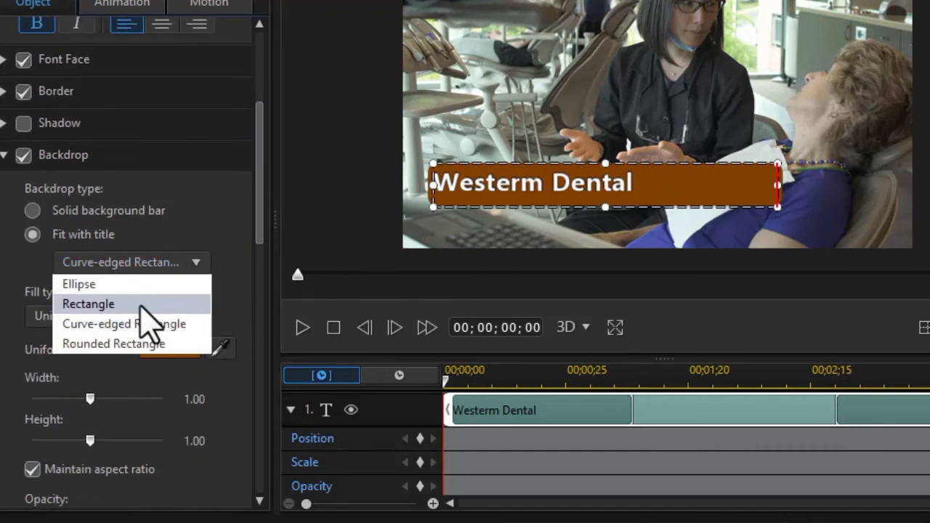
{"action": "left_click", "coordinate": [140, 304]}
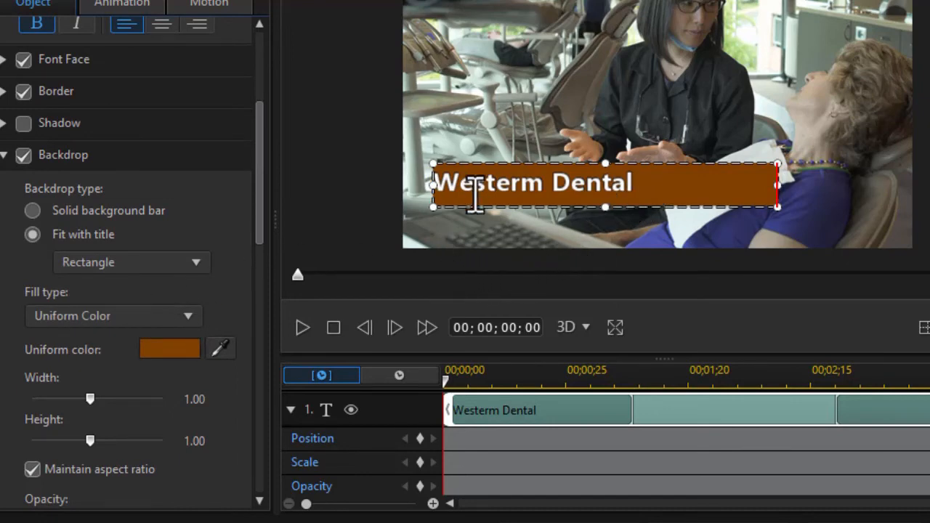
{"action": "left_click", "coordinate": [532, 99]}
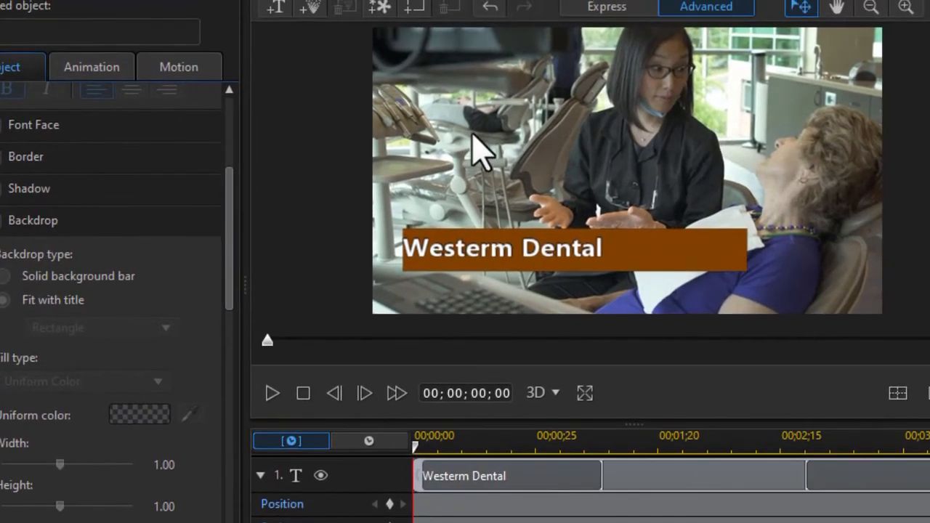
Step: Add a second title containing the doctor's name and select its text
{"action": "left_click", "coordinate": [276, 13]}
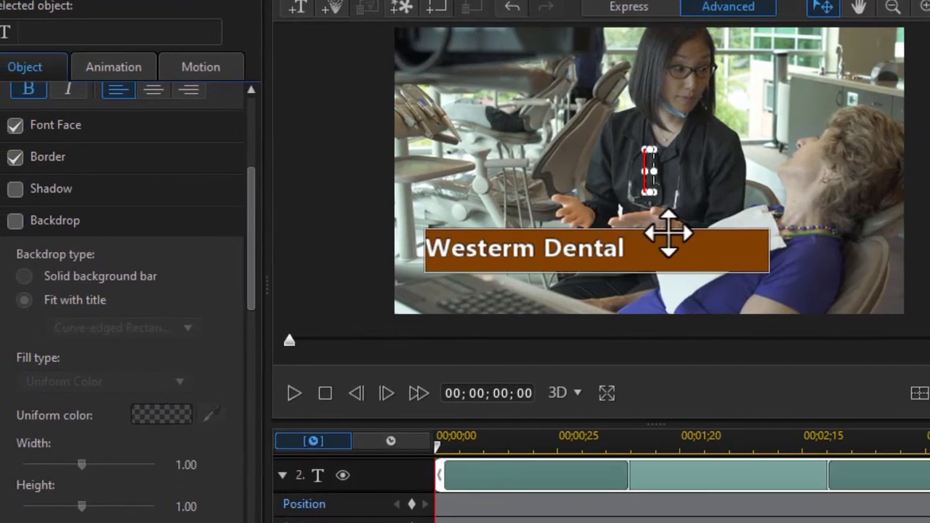
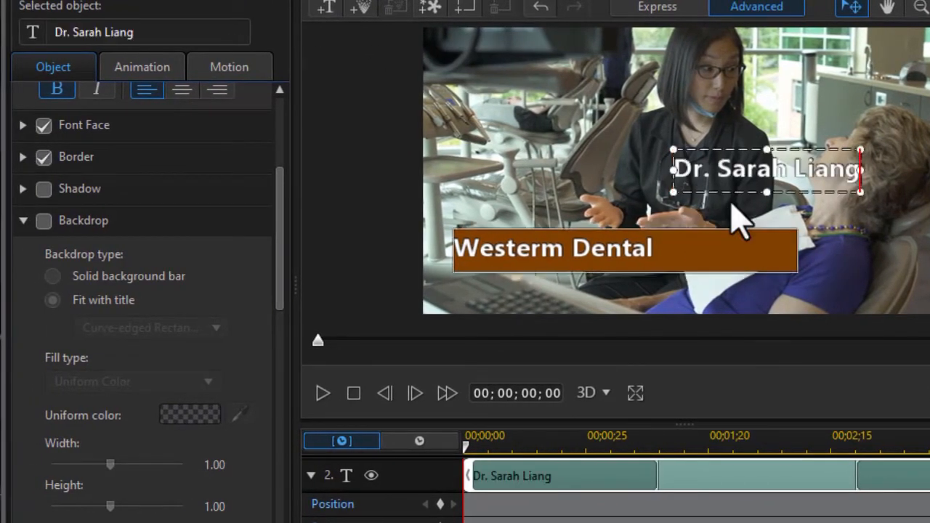
{"action": "triple_click", "coordinate": [709, 176]}
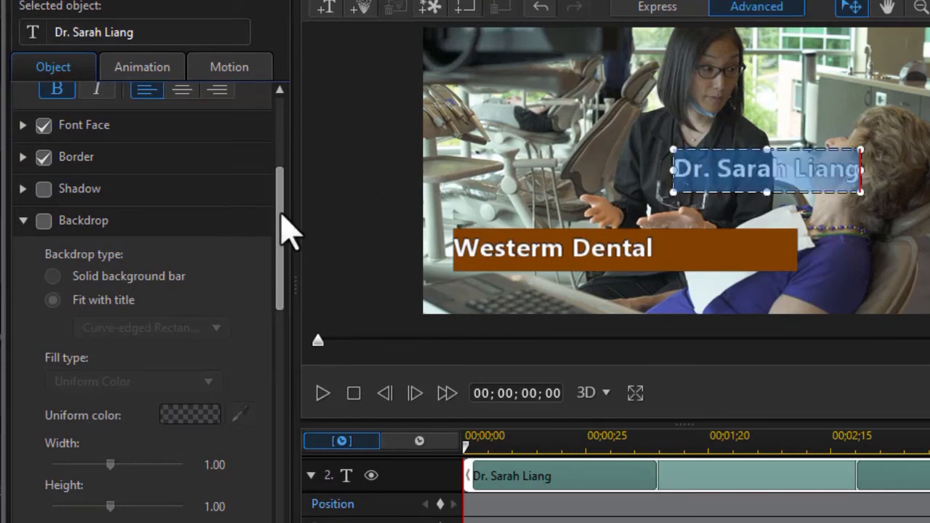
{"action": "left_click_drag", "start_coordinate": [280, 224], "coordinate": [280, 120]}
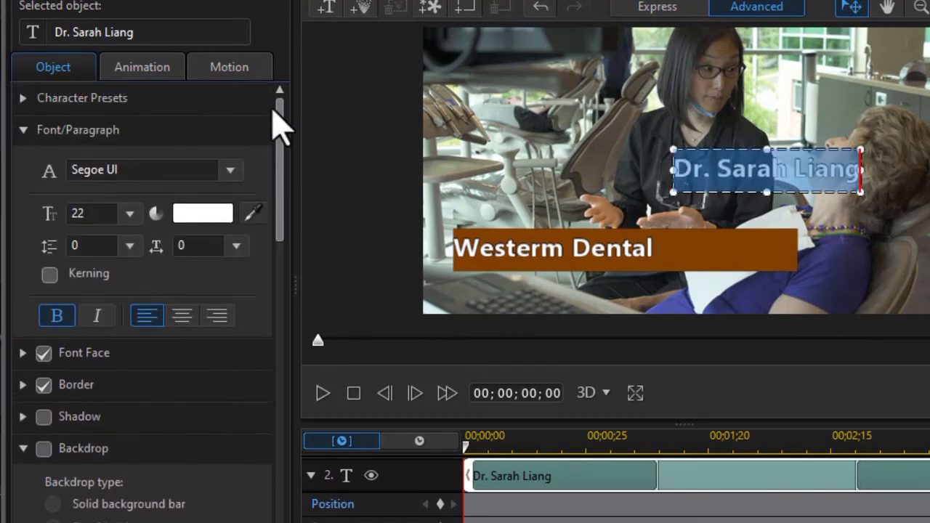
Step: Set the name title's font size to 18 and place it just below the Westerm Dental bar
{"action": "left_click", "coordinate": [129, 213]}
{"action": "scroll", "coordinate": [132, 246], "scroll_direction": "up", "scroll_amount": 2}
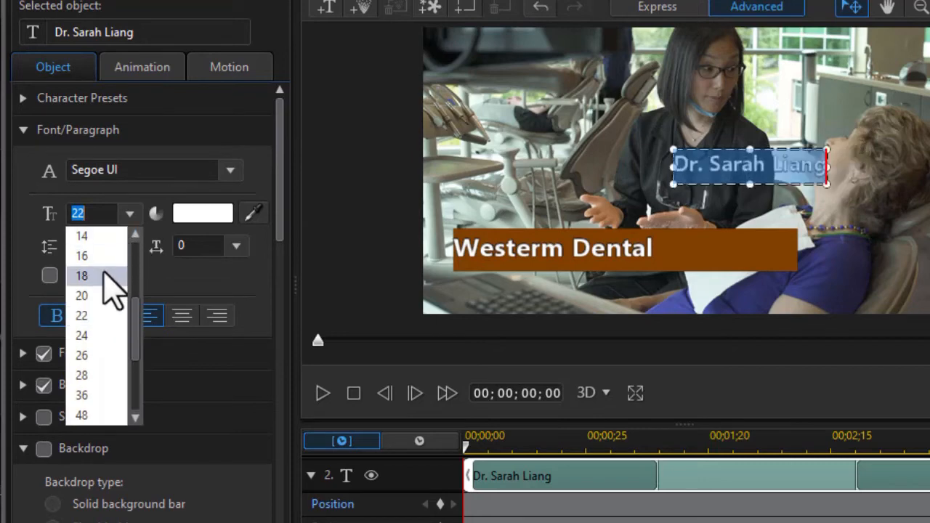
{"action": "left_click", "coordinate": [105, 275]}
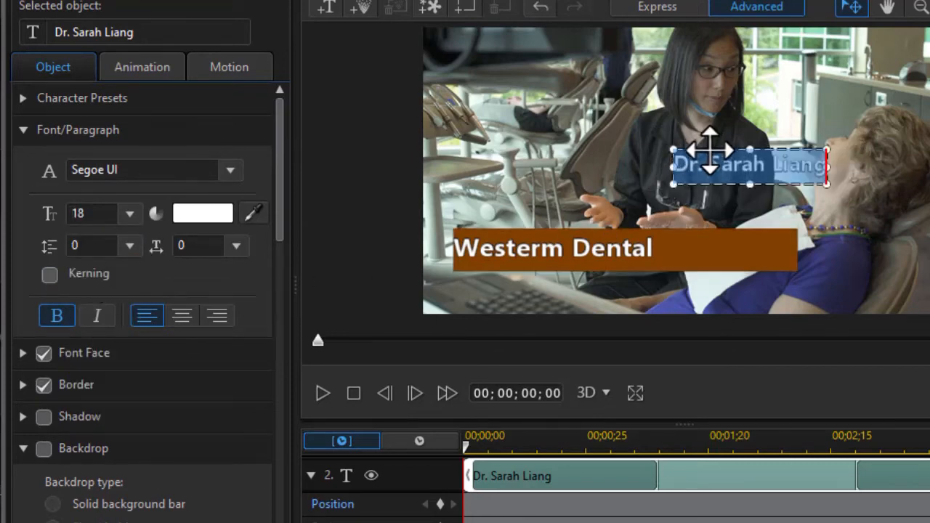
{"action": "left_click", "coordinate": [515, 266]}
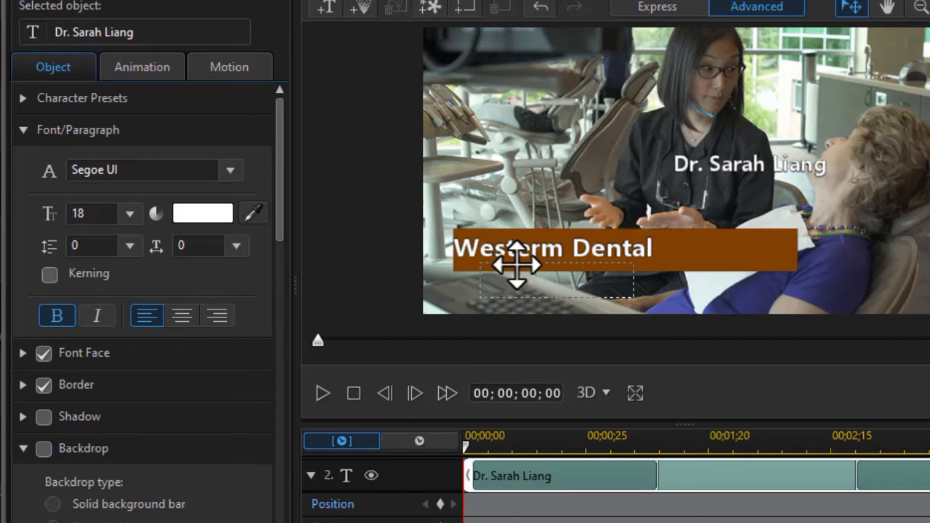
{"action": "left_click_drag", "start_coordinate": [516, 265], "coordinate": [515, 268]}
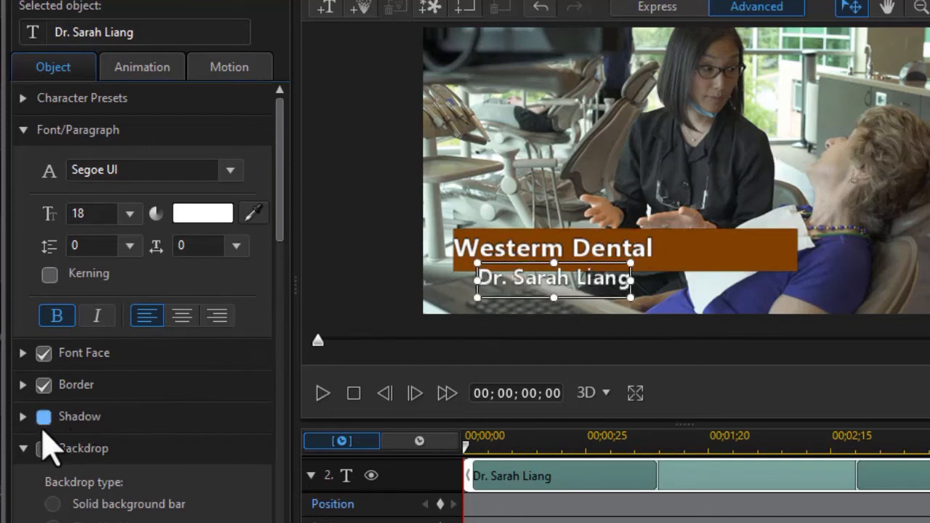
Step: Give the doctor's name title a brown backdrop at 100% opacity
{"action": "left_click", "coordinate": [43, 450]}
{"action": "scroll", "coordinate": [146, 363], "scroll_direction": "down", "scroll_amount": 5}
{"action": "left_click", "coordinate": [190, 316]}
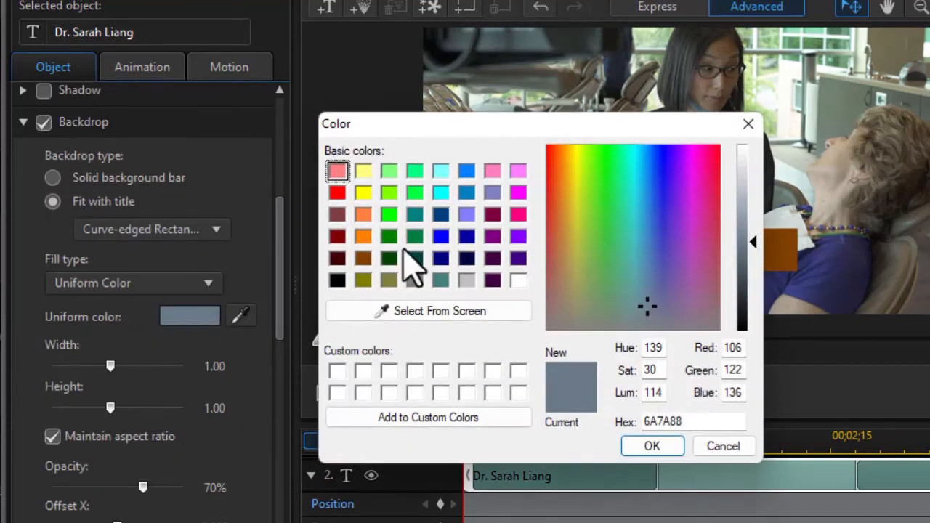
{"action": "left_click", "coordinate": [364, 259]}
{"action": "left_click", "coordinate": [652, 448]}
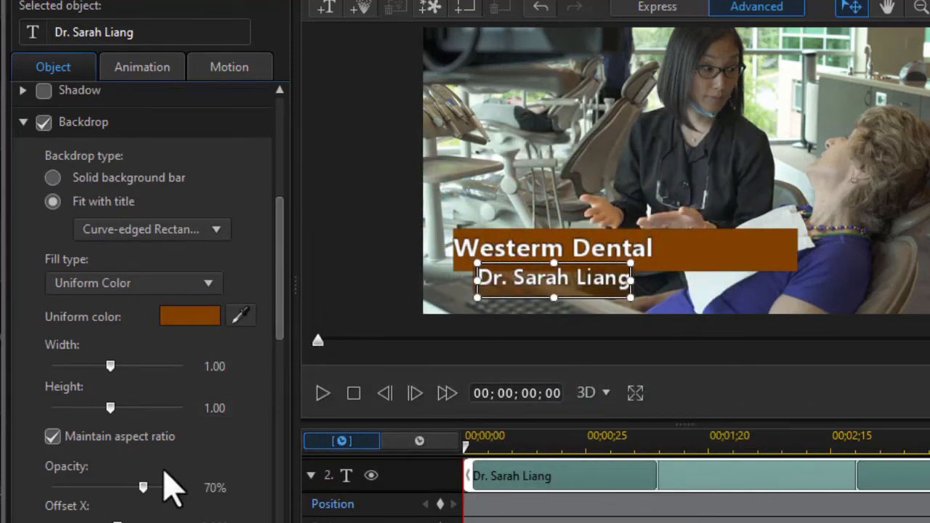
{"action": "left_click_drag", "start_coordinate": [143, 487], "coordinate": [182, 488]}
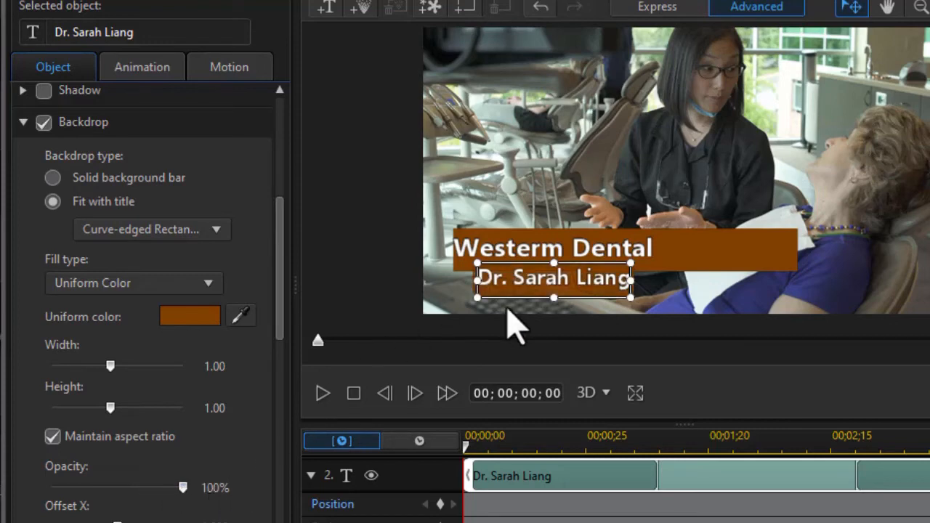
{"action": "left_click", "coordinate": [513, 327]}
{"action": "double_click", "coordinate": [498, 283]}
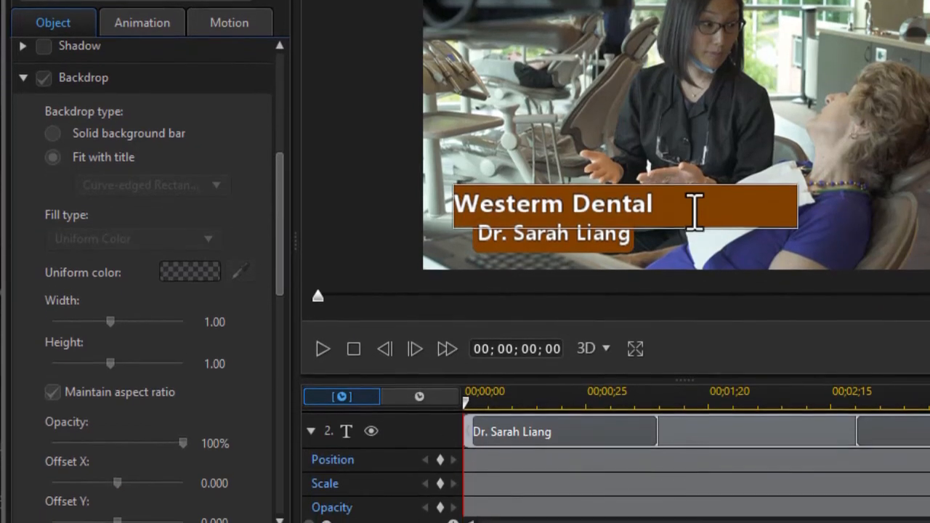
Step: Keyframe the Westerm Dental bar to start off-screen left at 00;00;00 and settle by 00;00;29
{"action": "left_click", "coordinate": [696, 252]}
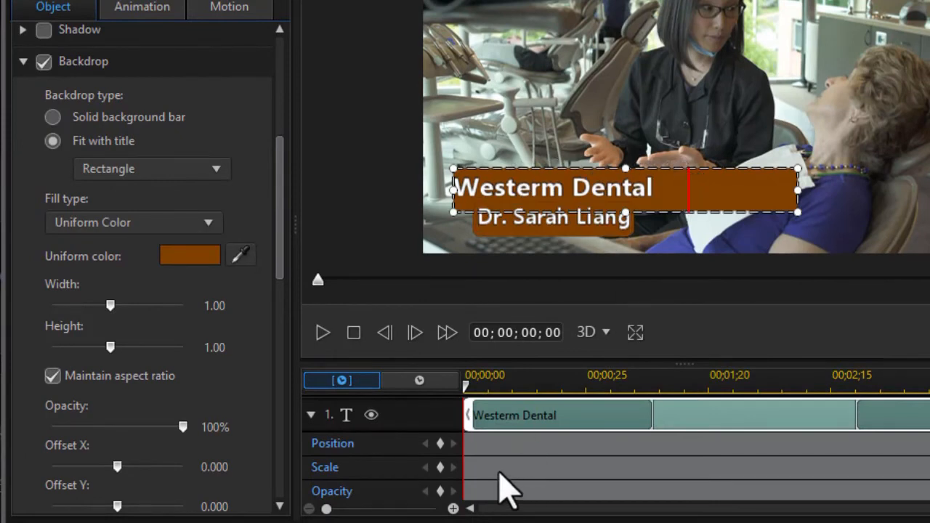
{"action": "left_click", "coordinate": [441, 445]}
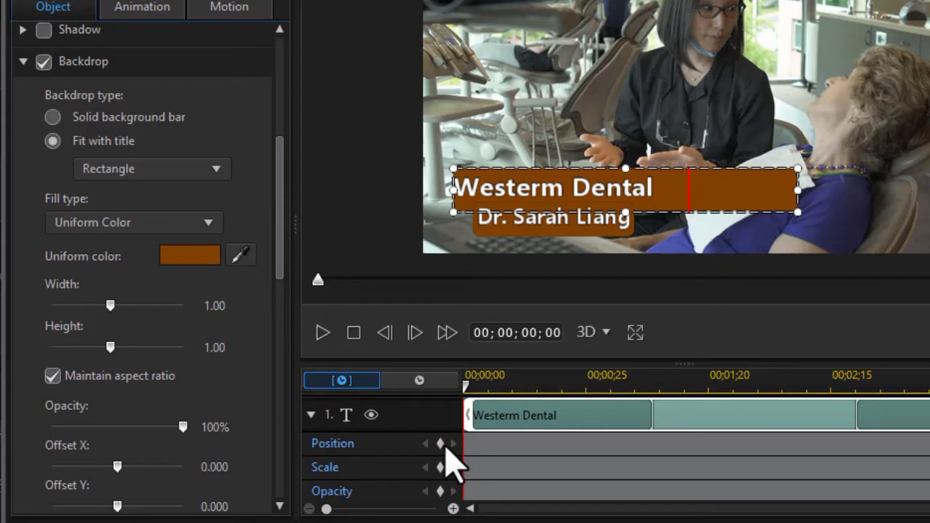
{"action": "left_click_drag", "start_coordinate": [468, 398], "coordinate": [606, 404]}
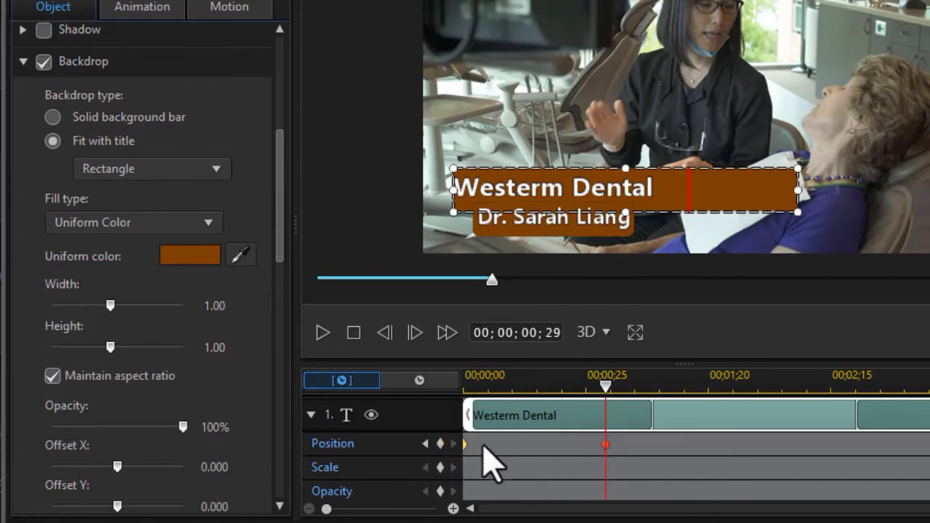
{"action": "left_click", "coordinate": [426, 444]}
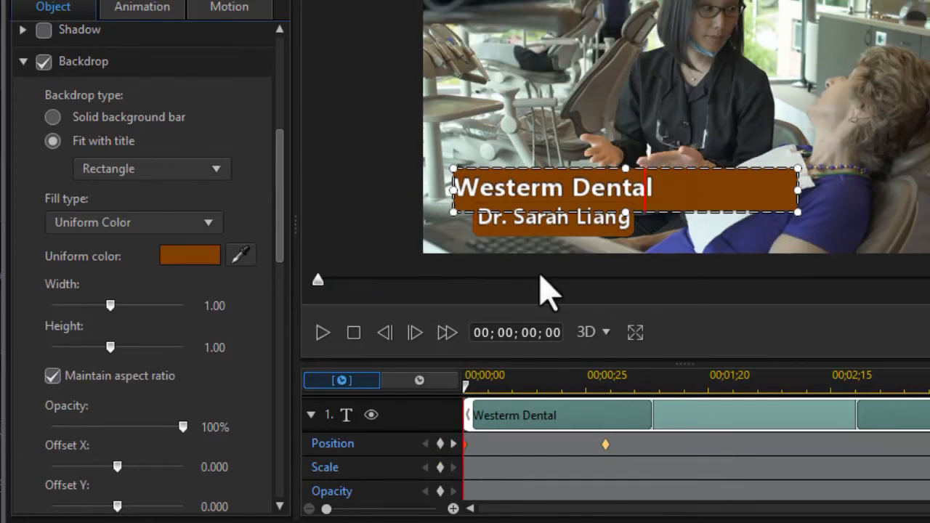
{"action": "left_click_drag", "start_coordinate": [598, 158], "coordinate": [225, 175]}
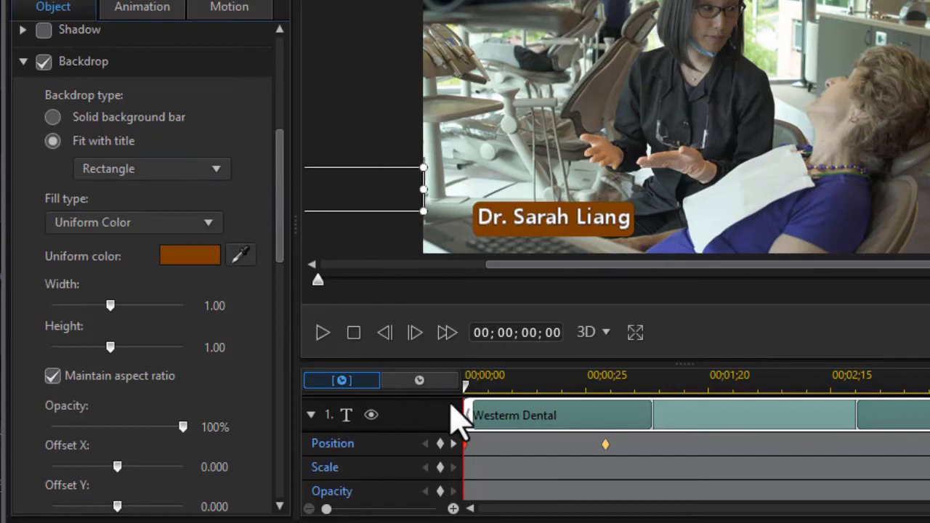
Step: Preview the bar's slide-in, then trim the name title clip to start at 00;00;01;04
{"action": "left_click", "coordinate": [322, 333]}
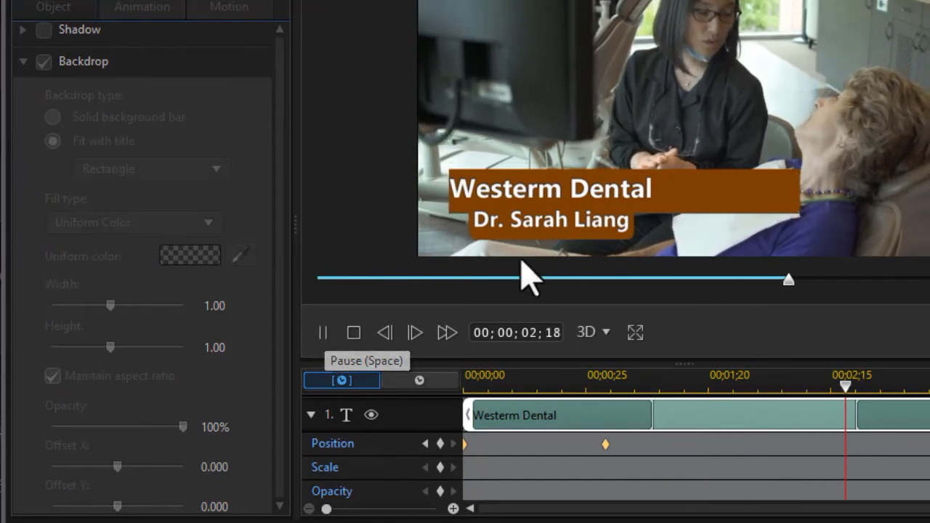
{"action": "left_click", "coordinate": [352, 334]}
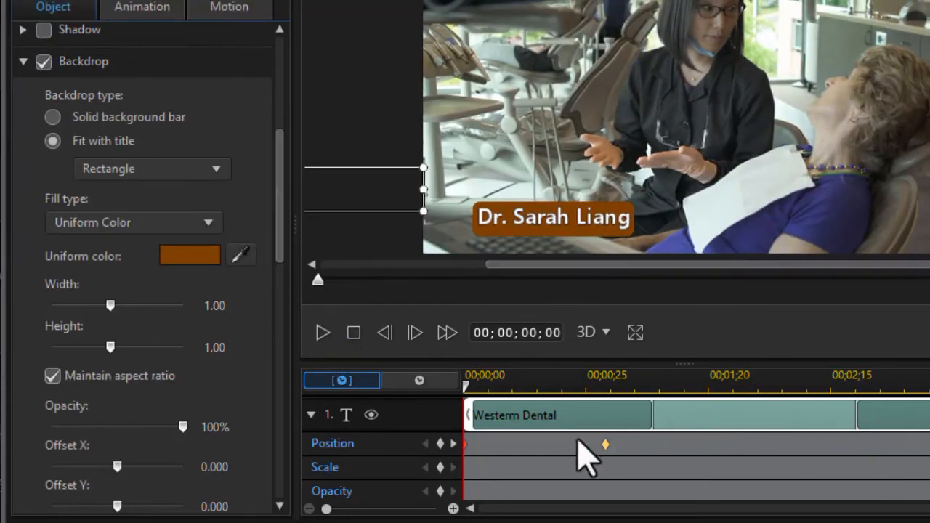
{"action": "left_click", "coordinate": [539, 218]}
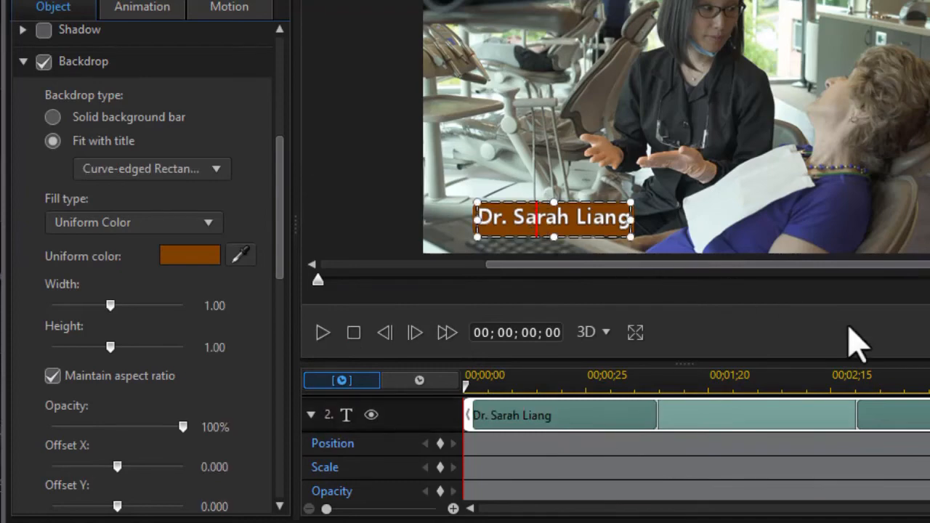
{"action": "scroll", "coordinate": [617, 451], "scroll_direction": "down", "scroll_amount": 2}
{"action": "scroll", "coordinate": [616, 450], "scroll_direction": "up", "scroll_amount": 3}
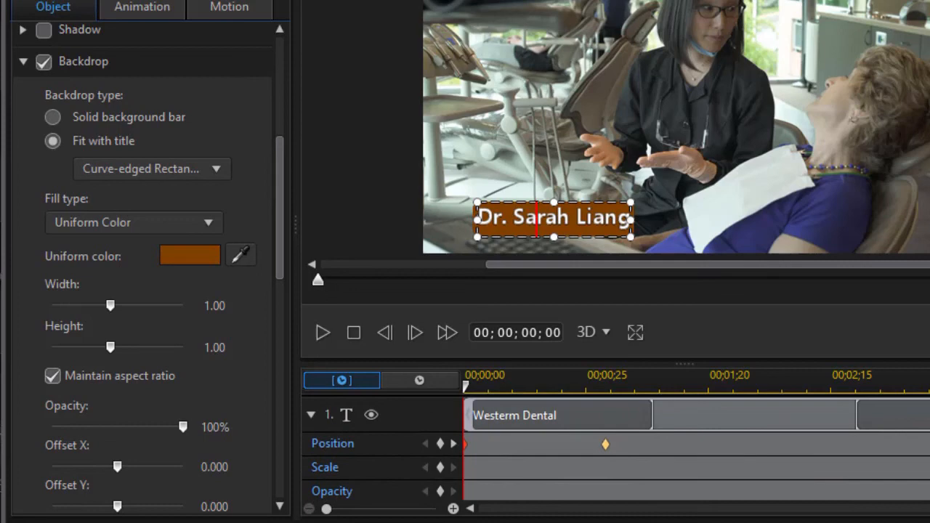
{"action": "scroll", "coordinate": [617, 450], "scroll_direction": "down", "scroll_amount": 6}
{"action": "scroll", "coordinate": [617, 450], "scroll_direction": "up", "scroll_amount": 3}
{"action": "scroll", "coordinate": [616, 450], "scroll_direction": "down", "scroll_amount": 2}
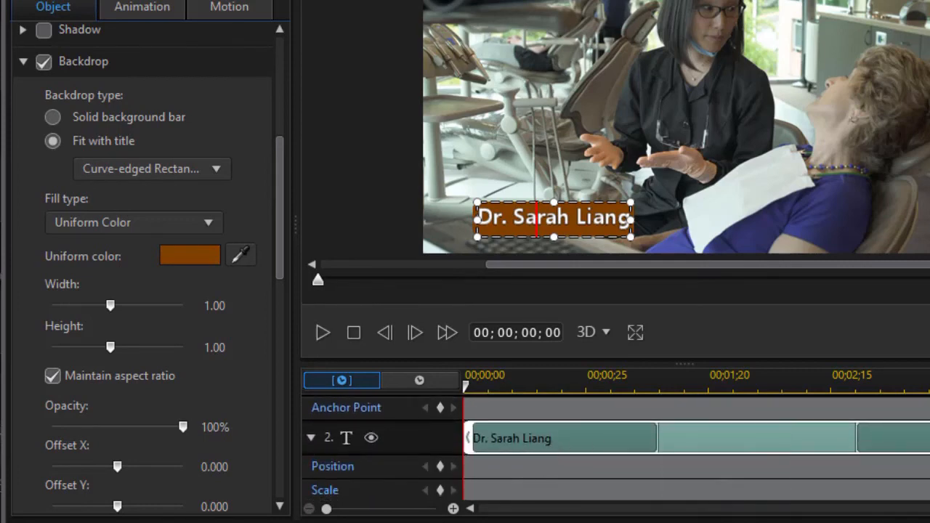
{"action": "scroll", "coordinate": [617, 451], "scroll_direction": "down", "scroll_amount": 1}
{"action": "left_click_drag", "start_coordinate": [469, 409], "coordinate": [626, 413]}
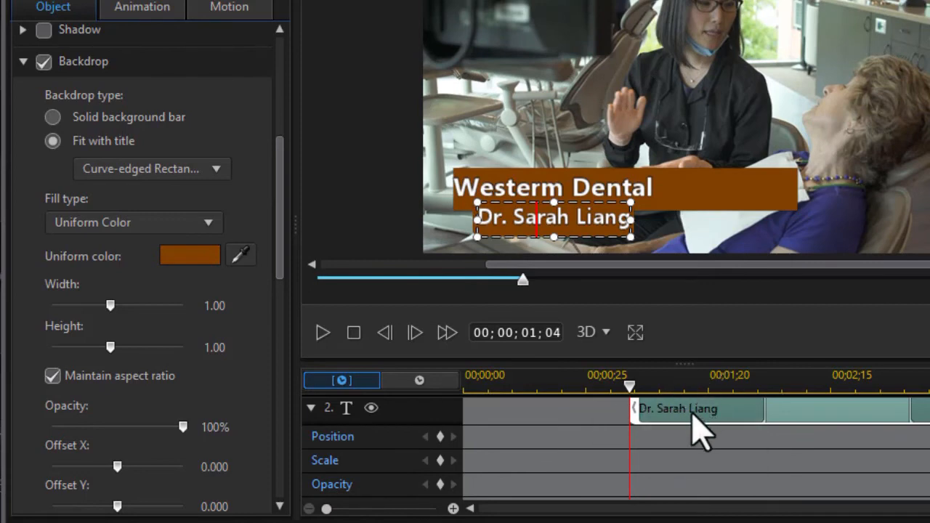
Step: Add opacity keyframes on the name title at 00;00;01;04 and 00;00;01;25
{"action": "left_click", "coordinate": [440, 484]}
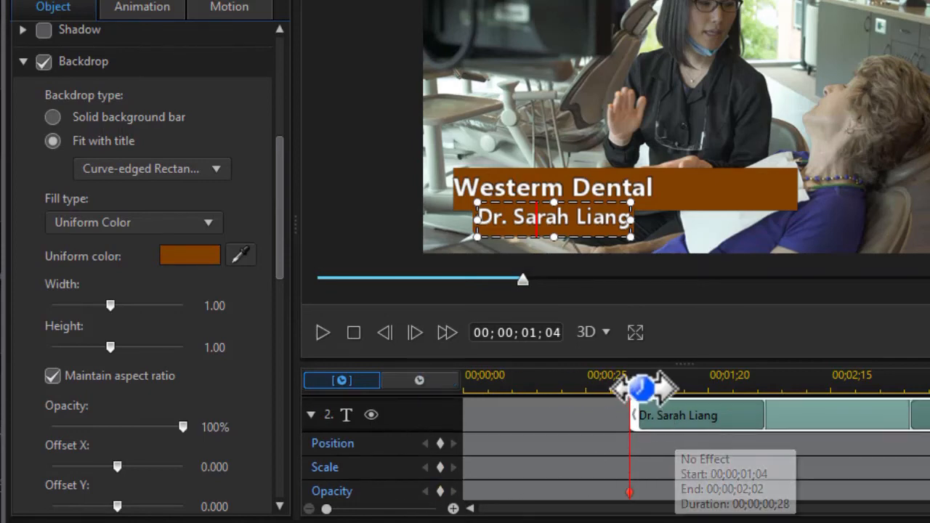
{"action": "left_click_drag", "start_coordinate": [632, 386], "coordinate": [734, 400]}
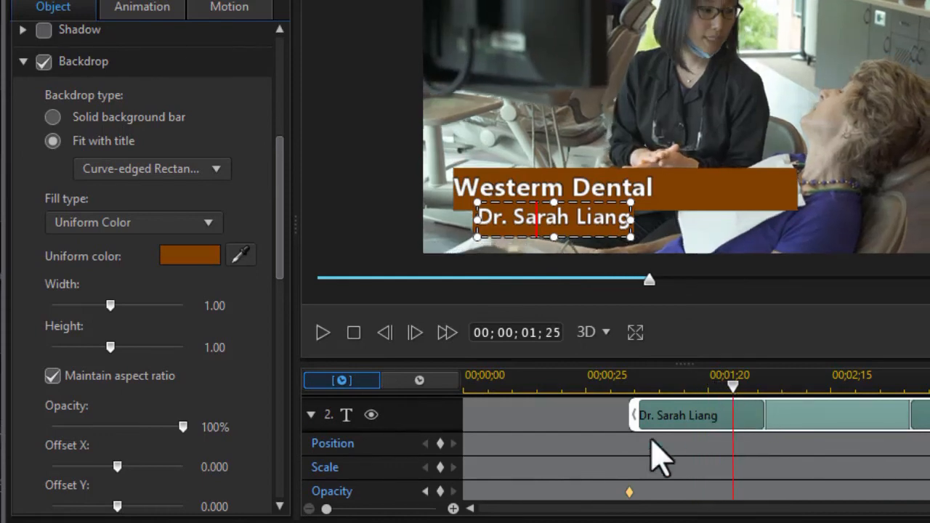
{"action": "left_click", "coordinate": [440, 492]}
{"action": "scroll", "coordinate": [27, 79], "scroll_direction": "up", "scroll_amount": 5}
{"action": "left_click", "coordinate": [23, 70]}
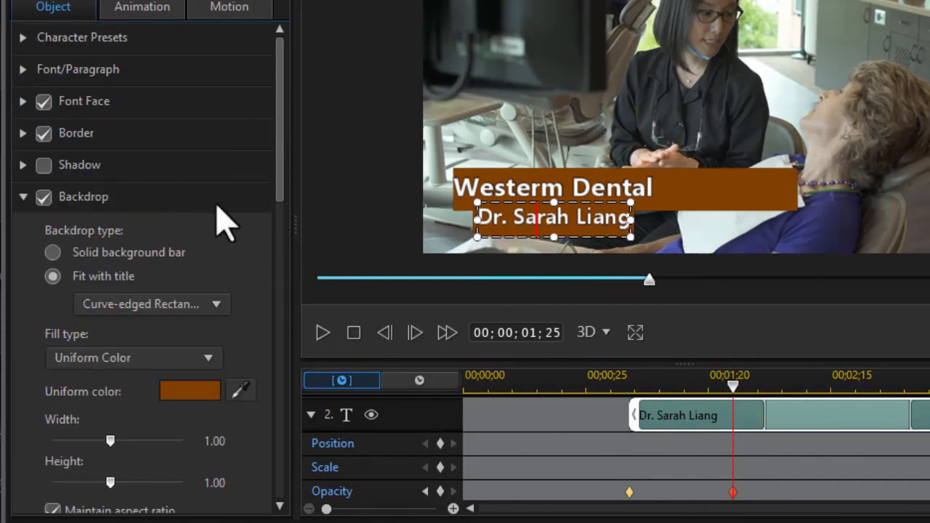
{"action": "left_click_drag", "start_coordinate": [280, 187], "coordinate": [295, 502]}
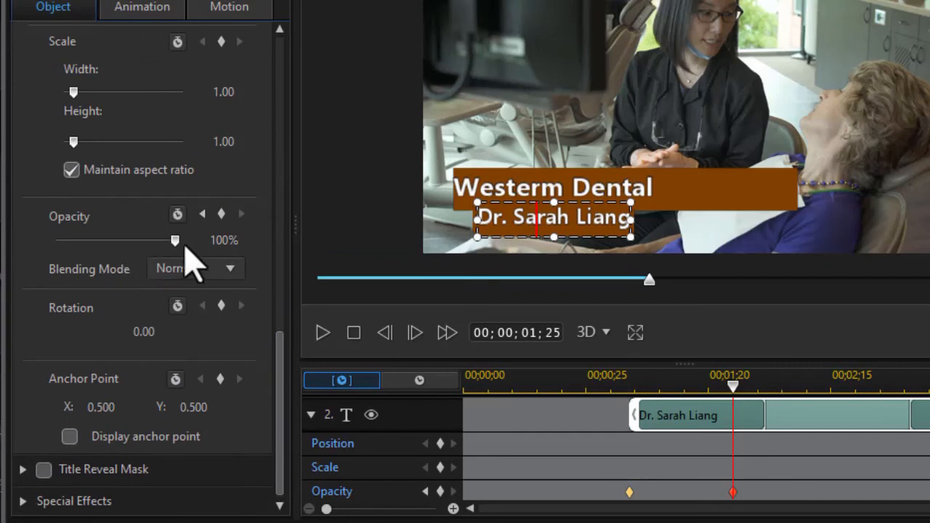
Step: Set the first opacity keyframe to 0%, then rewind and play the lower-third animation
{"action": "left_click", "coordinate": [426, 492]}
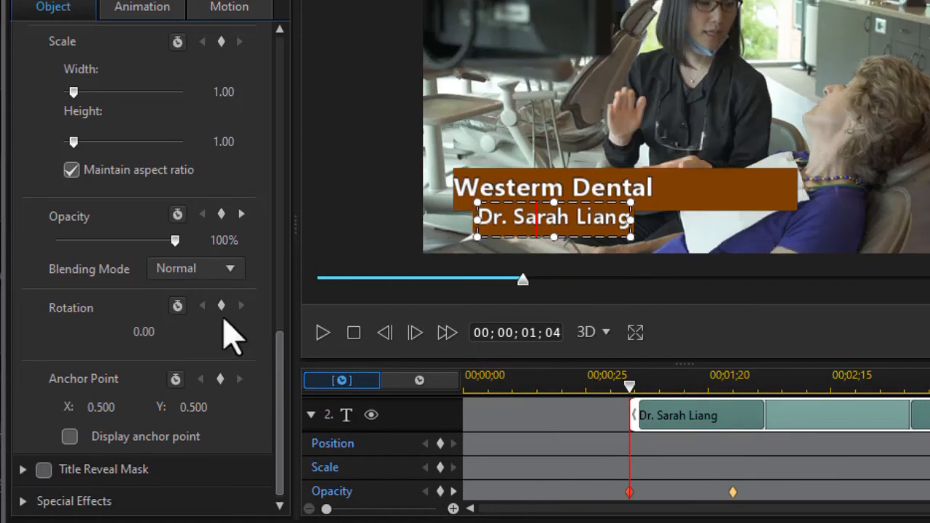
{"action": "left_click_drag", "start_coordinate": [175, 240], "coordinate": [55, 241]}
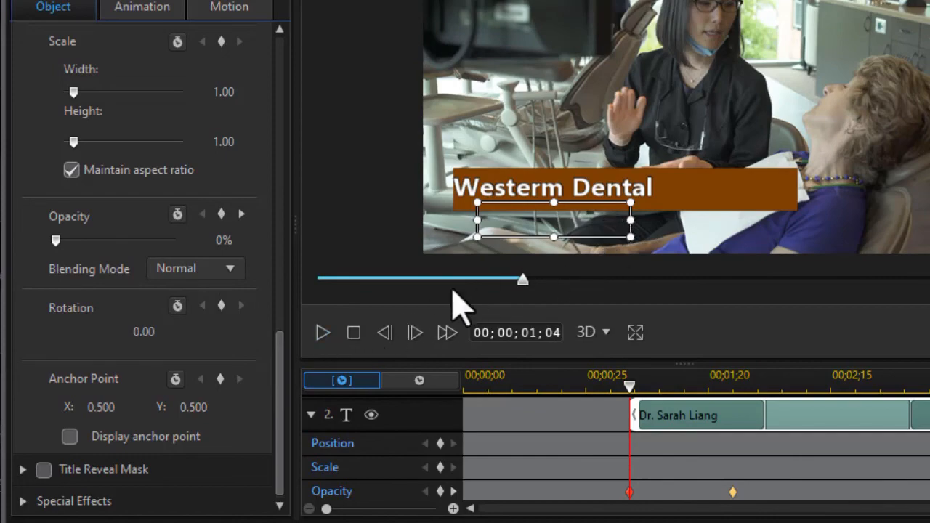
{"action": "left_click_drag", "start_coordinate": [524, 281], "coordinate": [298, 291]}
{"action": "left_click", "coordinate": [322, 333]}
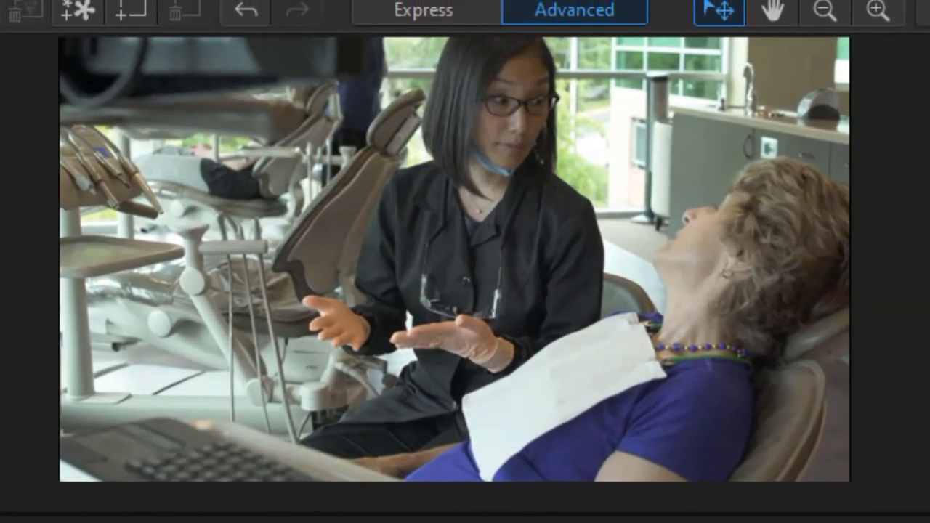